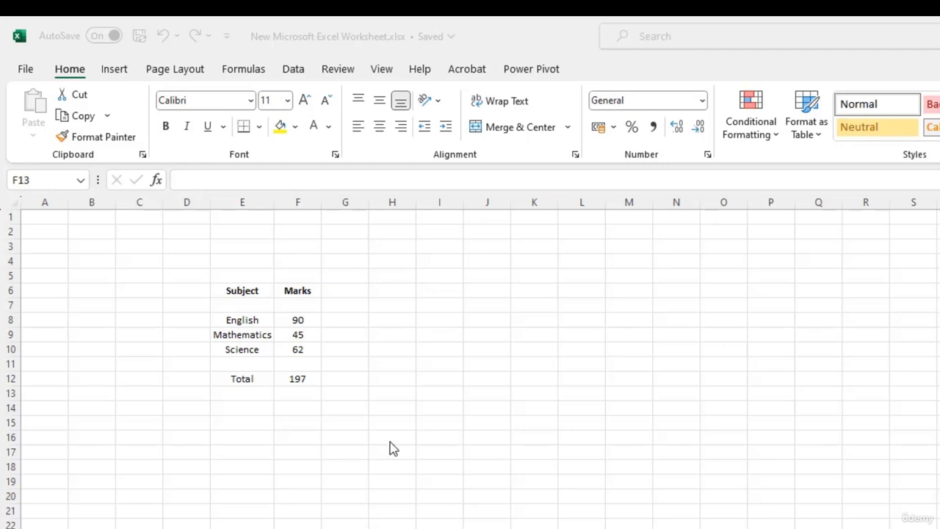
# - Inspect the formula behind the Total marks in cell F12
pyautogui.click(303, 383)
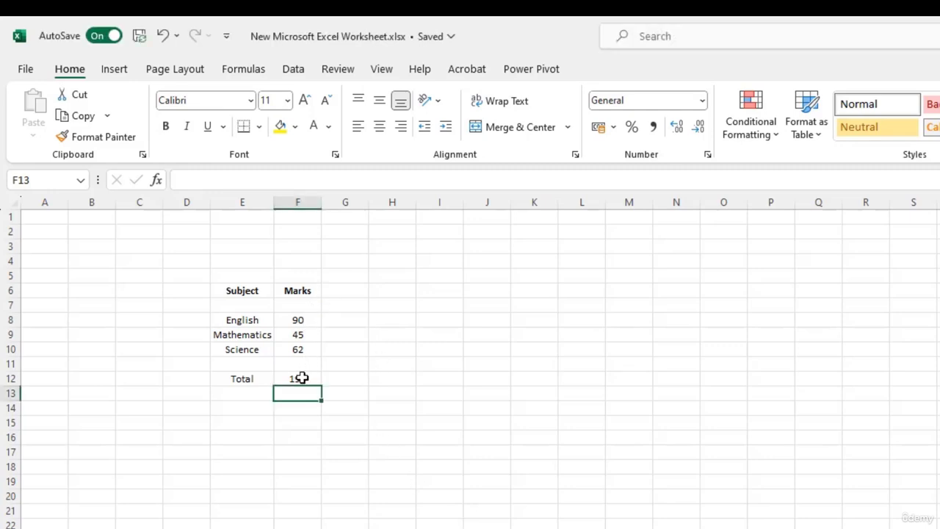
pyautogui.click(302, 377)
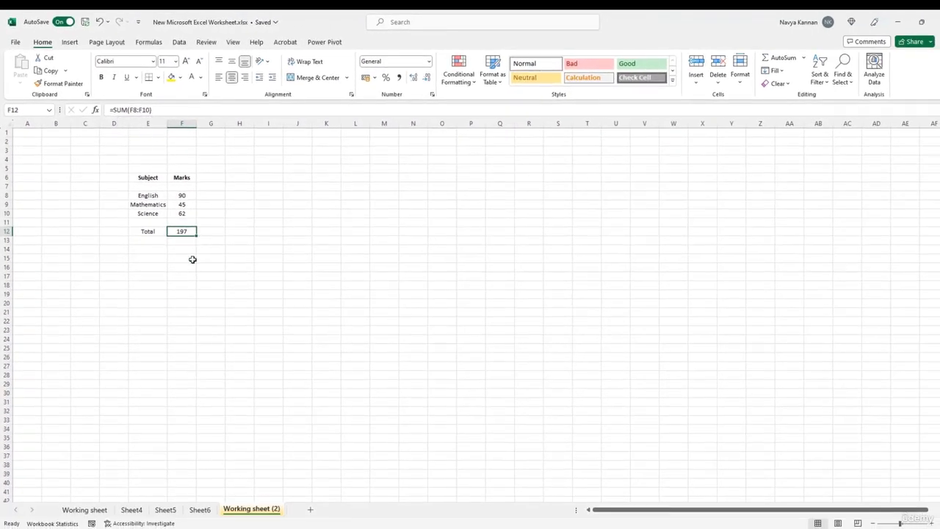
# - Center the header row G7:M7 of the pizza orders table on Sheet4
pyautogui.click(136, 512)
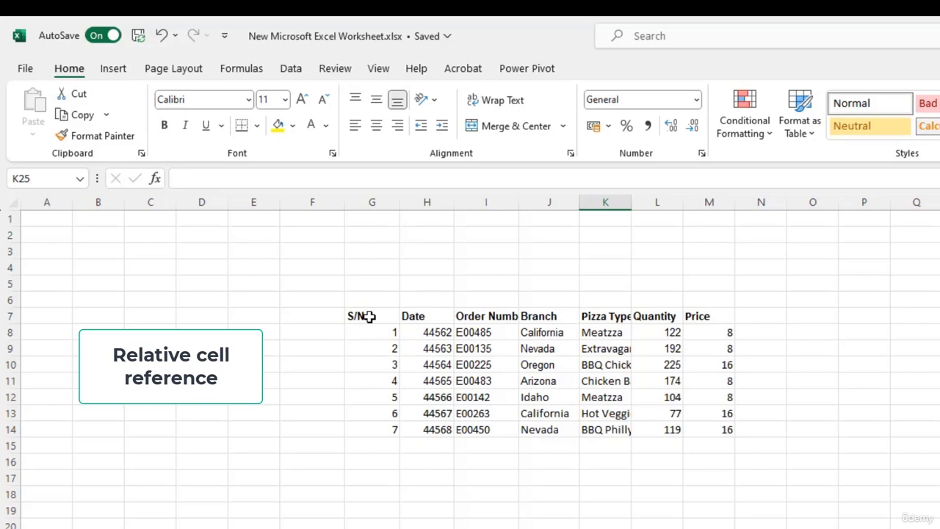
pyautogui.moveTo(369, 315); pyautogui.dragTo(697, 316)
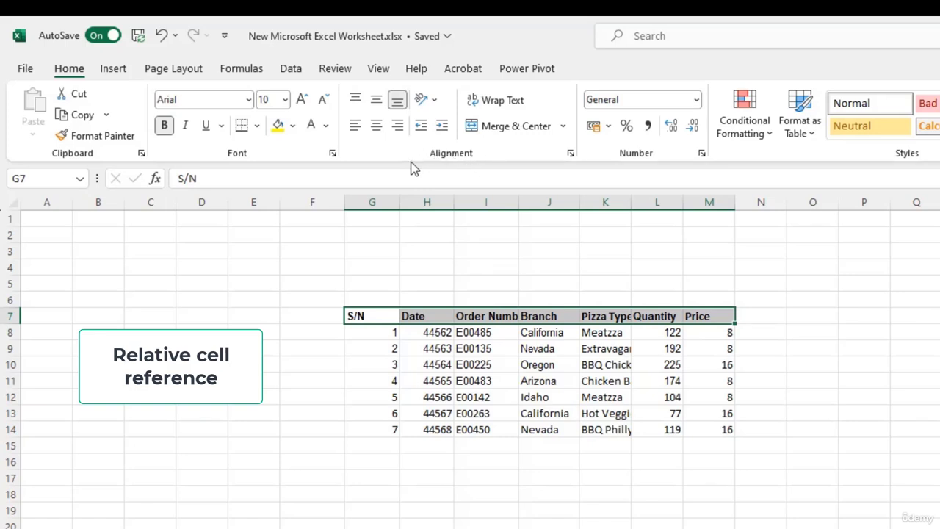
pyautogui.click(377, 127)
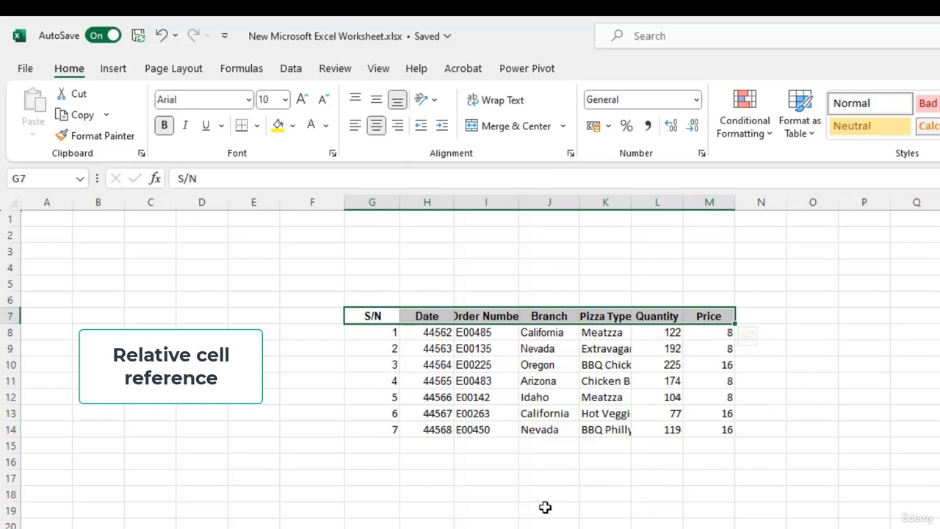
# - Apply all borders to the whole pizza orders table, G7:M14
pyautogui.click(374, 315)
pyautogui.moveTo(374, 314); pyautogui.dragTo(705, 429)
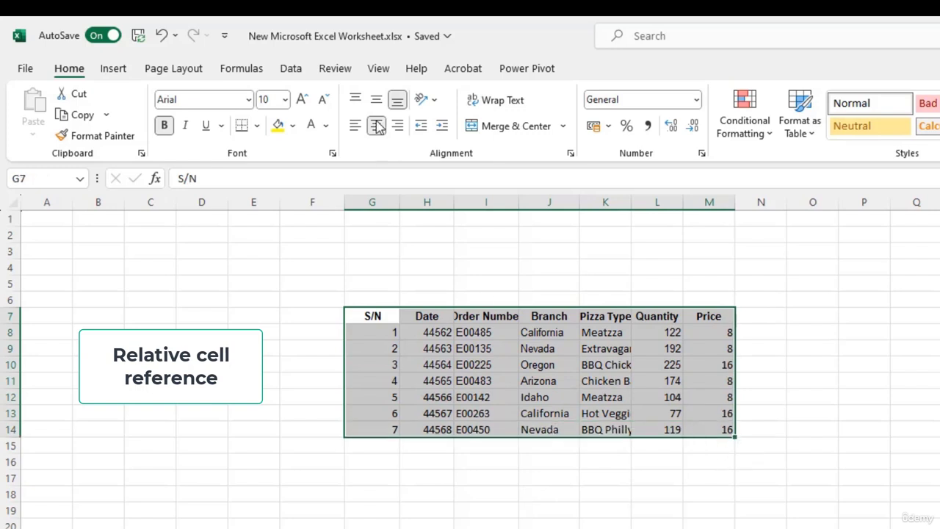
pyautogui.click(258, 126)
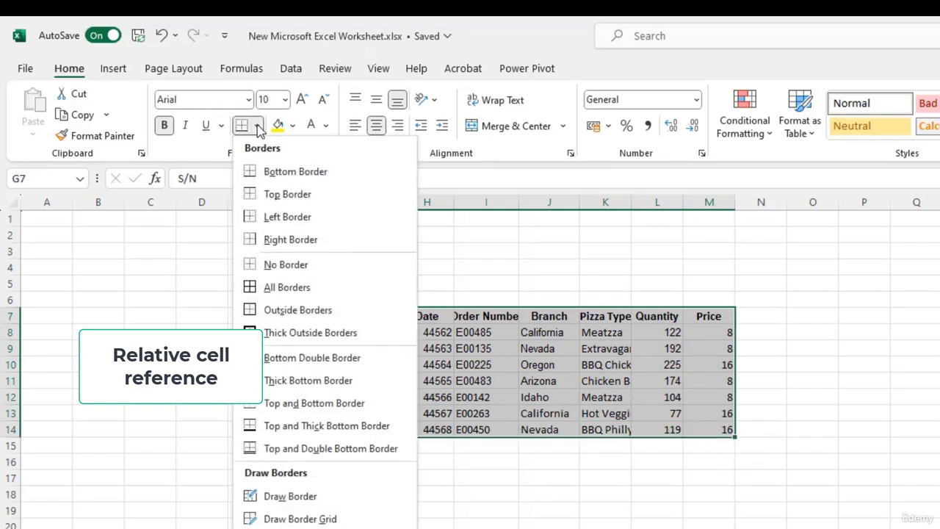
pyautogui.click(290, 292)
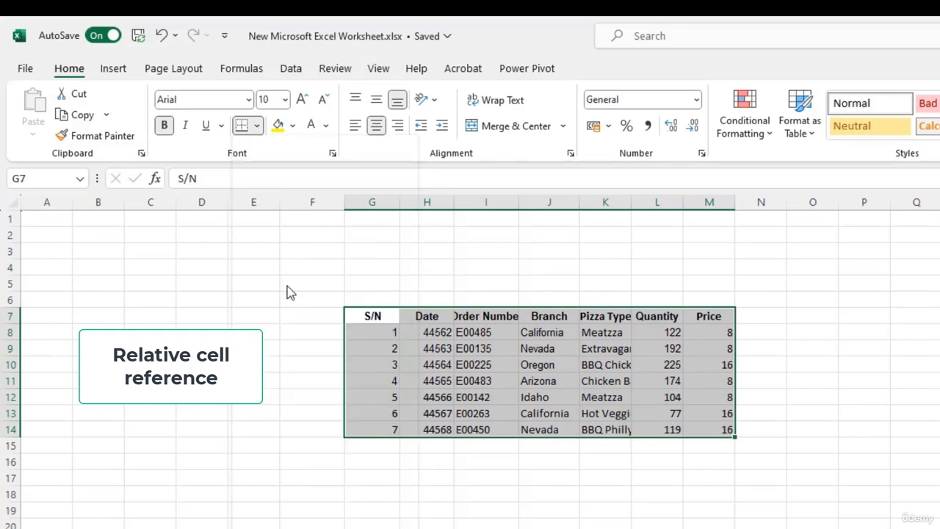
pyautogui.click(523, 252)
# - Auto-fit the widths of the Pizza Type and Order Number columns to their contents
pyautogui.click(488, 316)
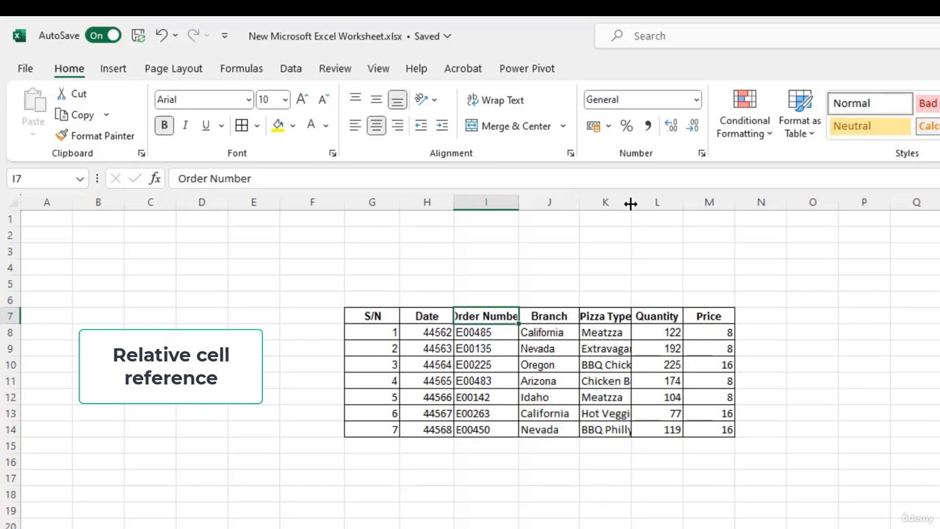
pyautogui.doubleClick(630, 203)
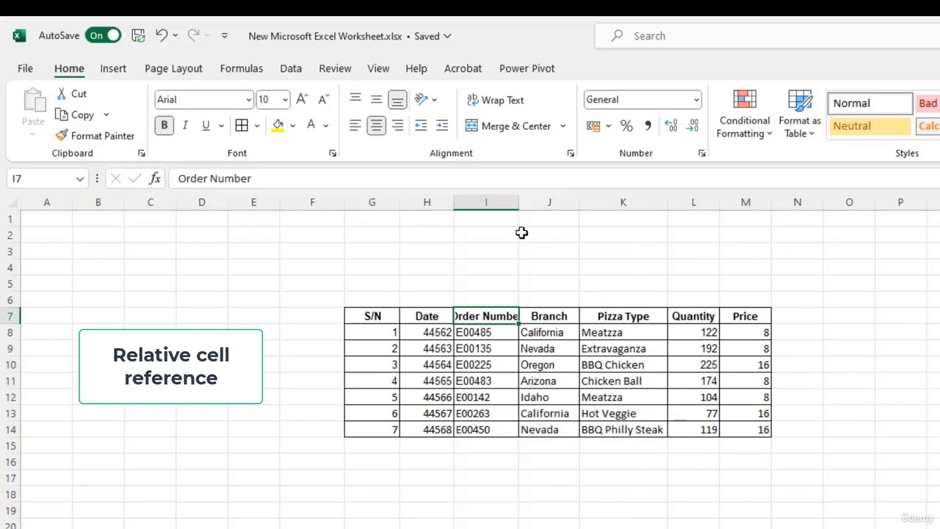
pyautogui.doubleClick(518, 204)
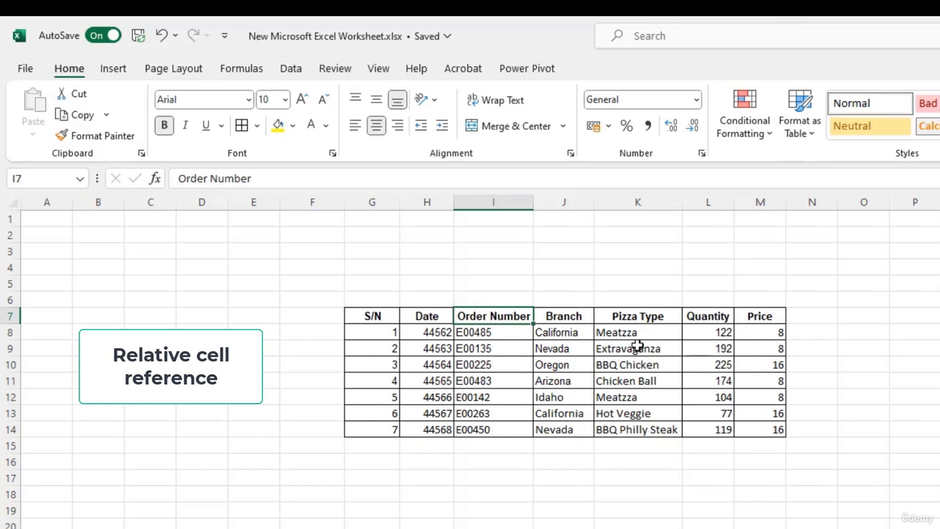
# - Add a "Total Price" header in cell N7 beside Price and widen column N to fit it
pyautogui.click(799, 317)
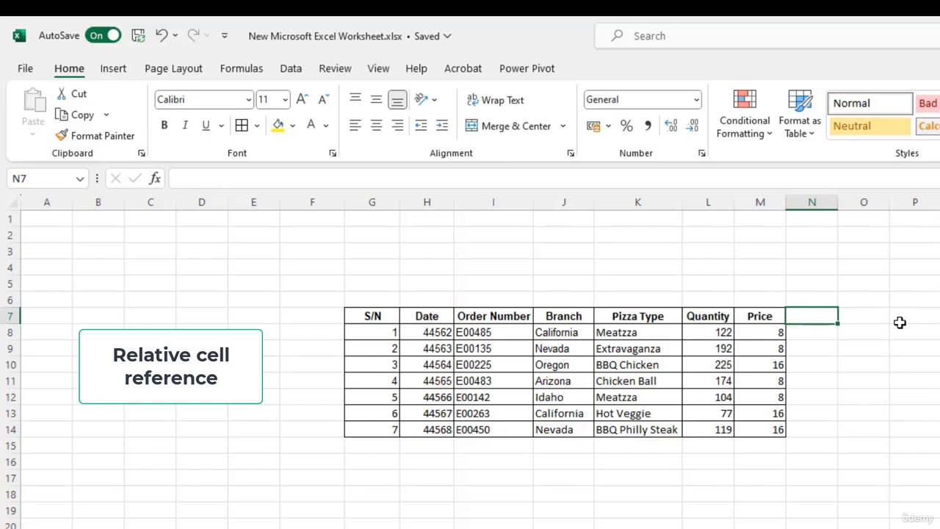
pyautogui.write('Tot')
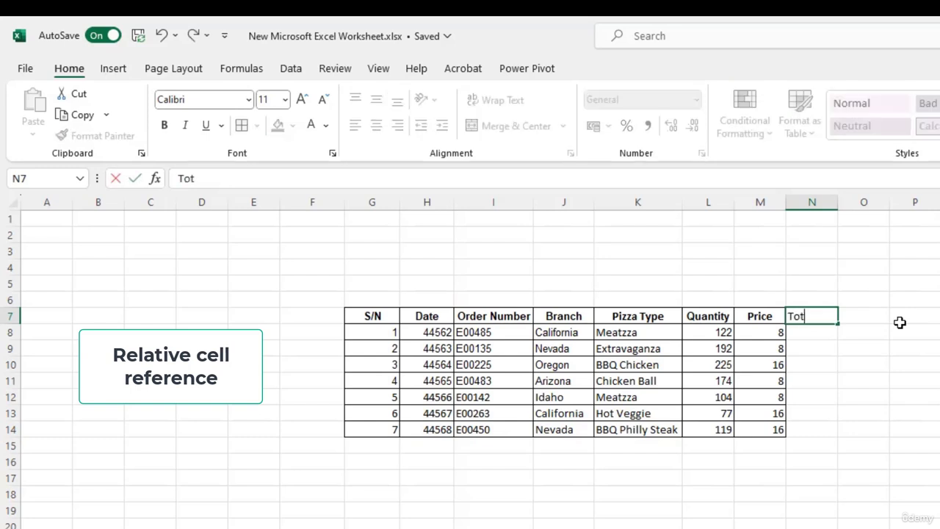
pyautogui.write('al Price')
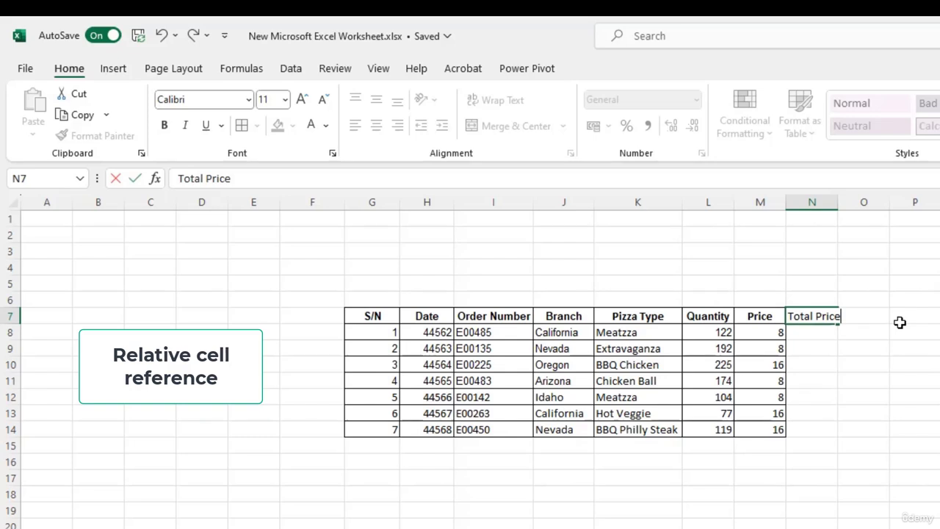
pyautogui.press('Return')
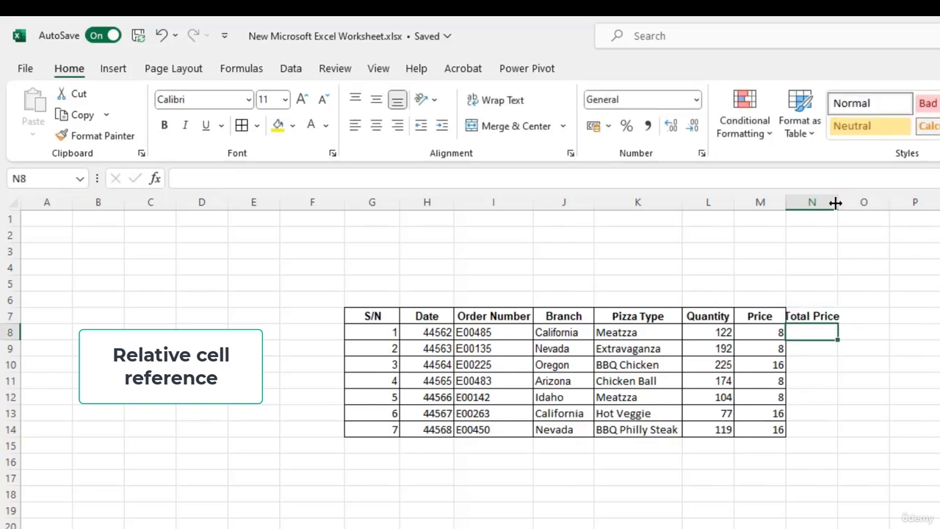
pyautogui.moveTo(837, 204); pyautogui.dragTo(850, 197)
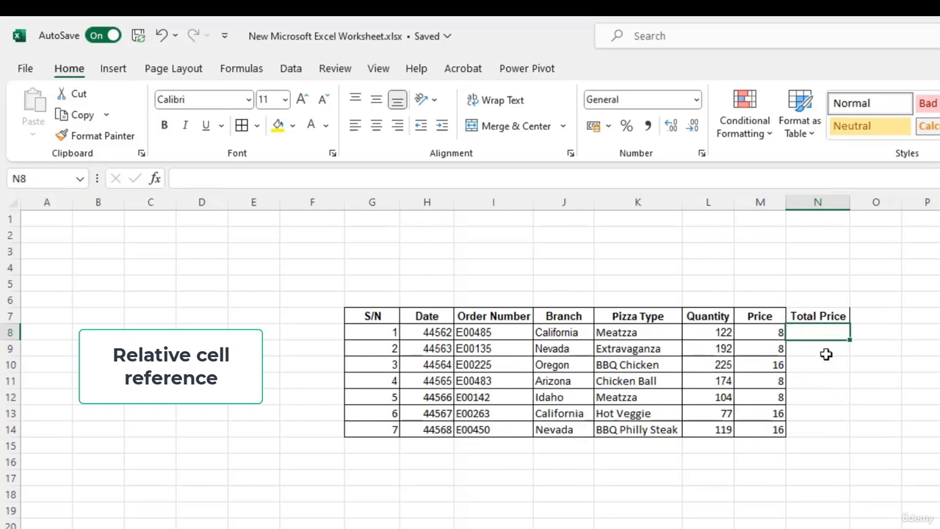
# - Calculate the first order's total price in N8 with the formula =L8*M8
pyautogui.write('=')
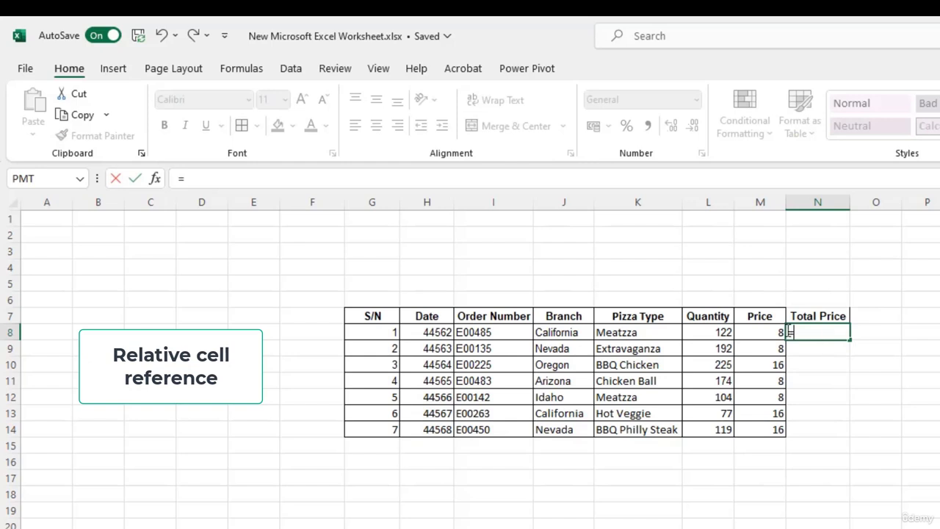
pyautogui.click(714, 332)
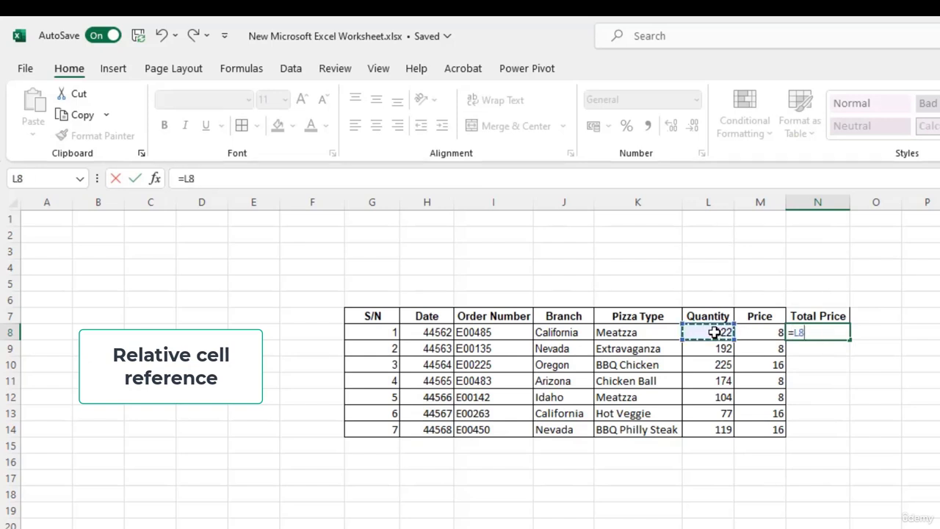
pyautogui.write('*')
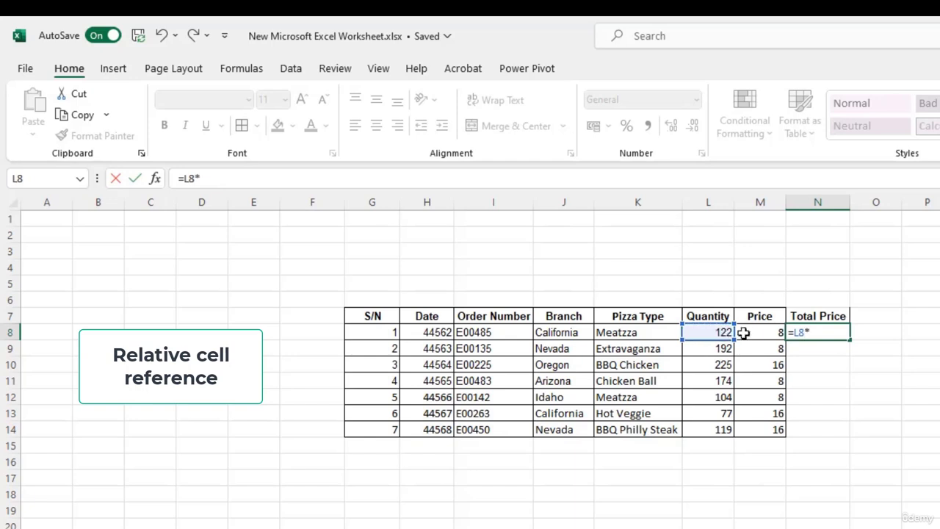
pyautogui.click(764, 332)
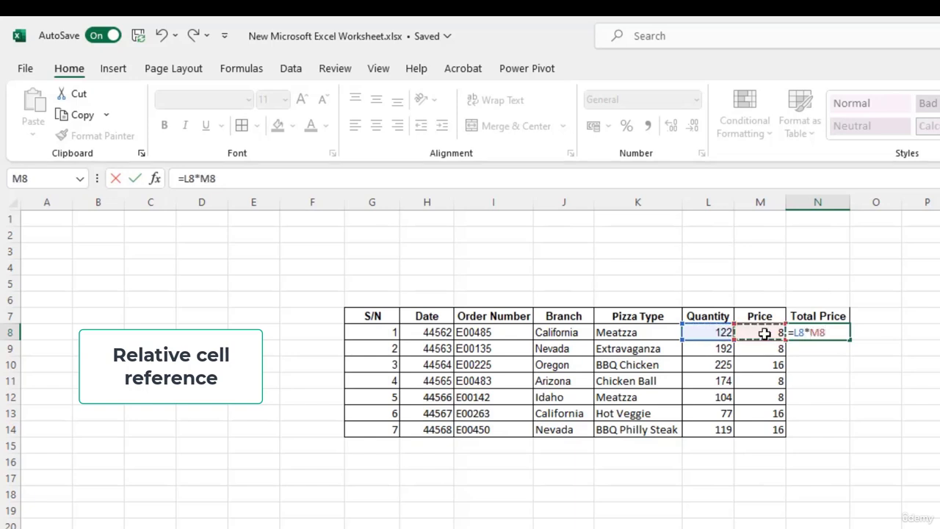
pyautogui.press('Return')
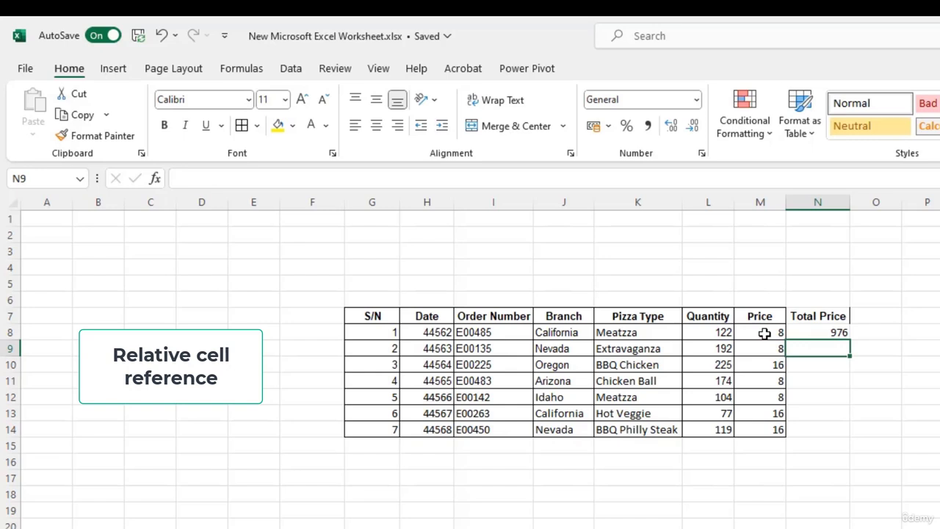
# - Copy the total price formula from N8 into N9
pyautogui.click(821, 333)
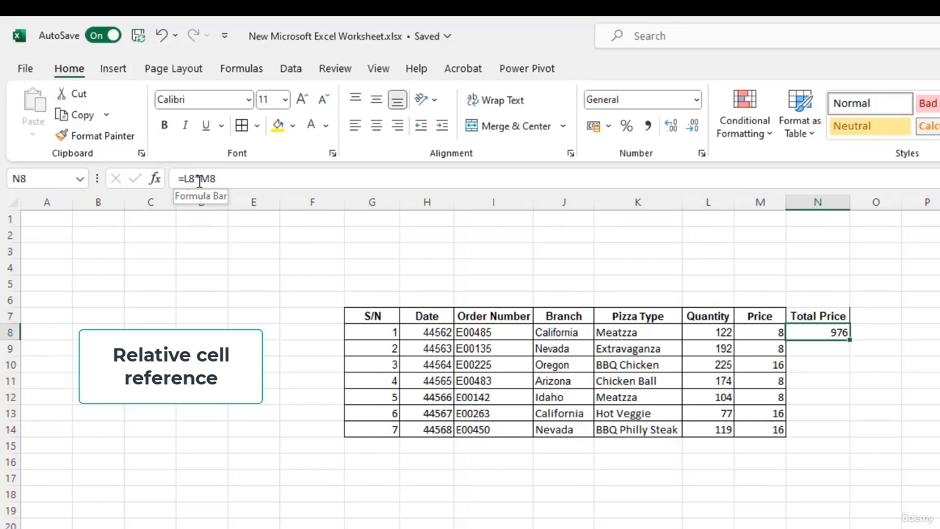
pyautogui.hotkey('ctrl', 'c')
pyautogui.click(842, 351)
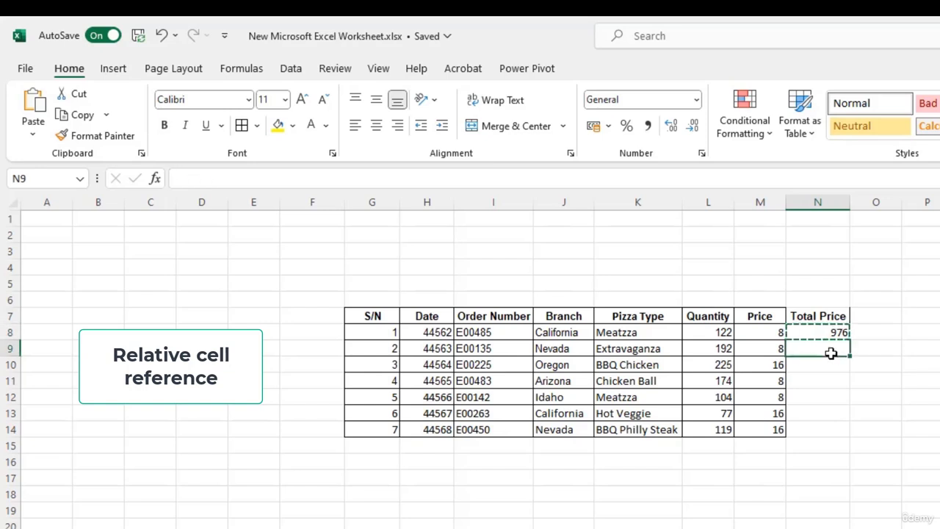
pyautogui.hotkey('ctrl', 'v')
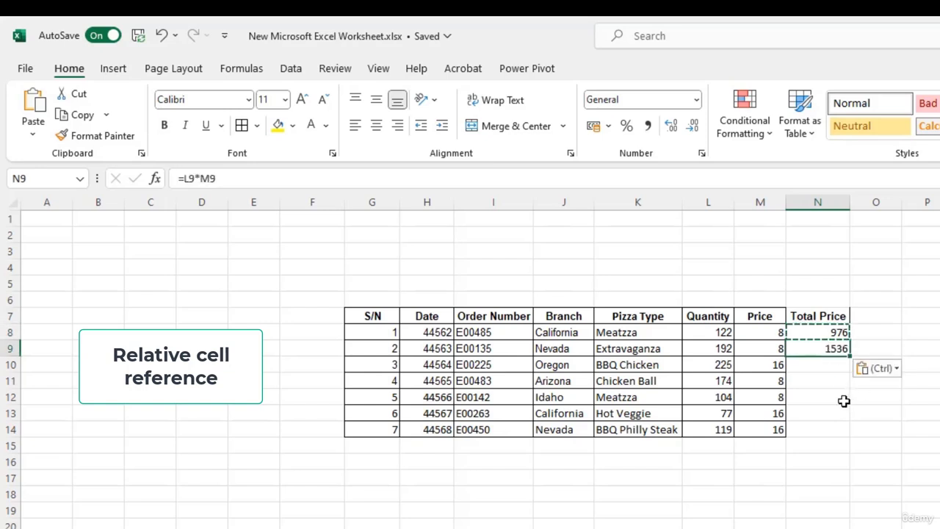
# - Compare the formulas in N8 and N9, and fill the N9 formula down through N11
pyautogui.click(833, 336)
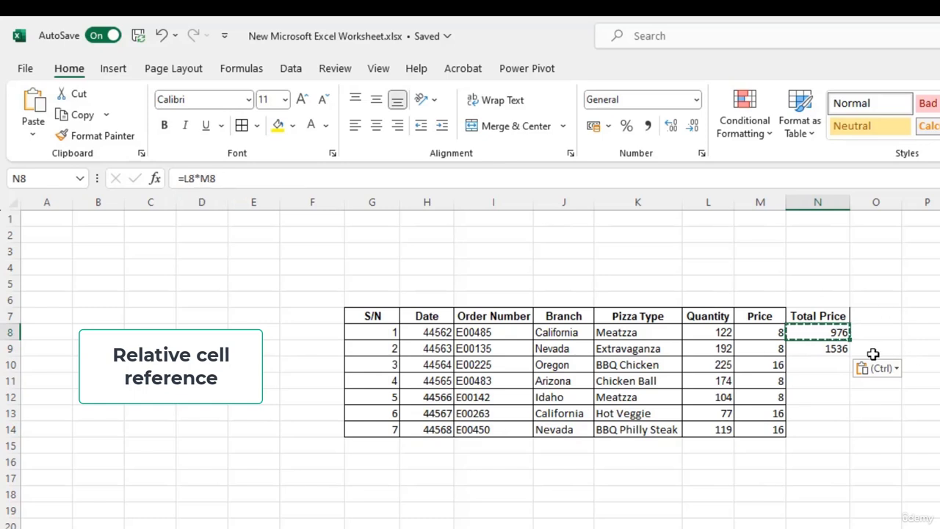
pyautogui.click(834, 350)
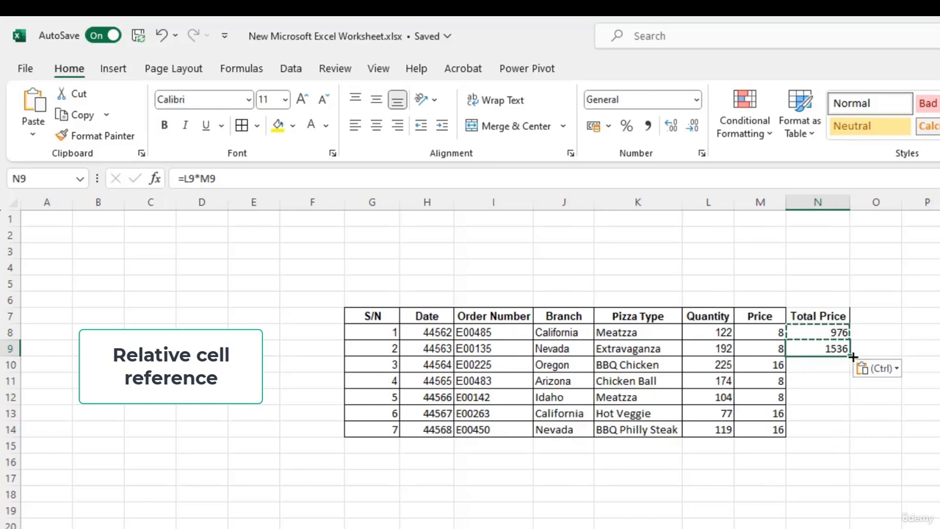
pyautogui.moveTo(852, 356); pyautogui.dragTo(850, 384)
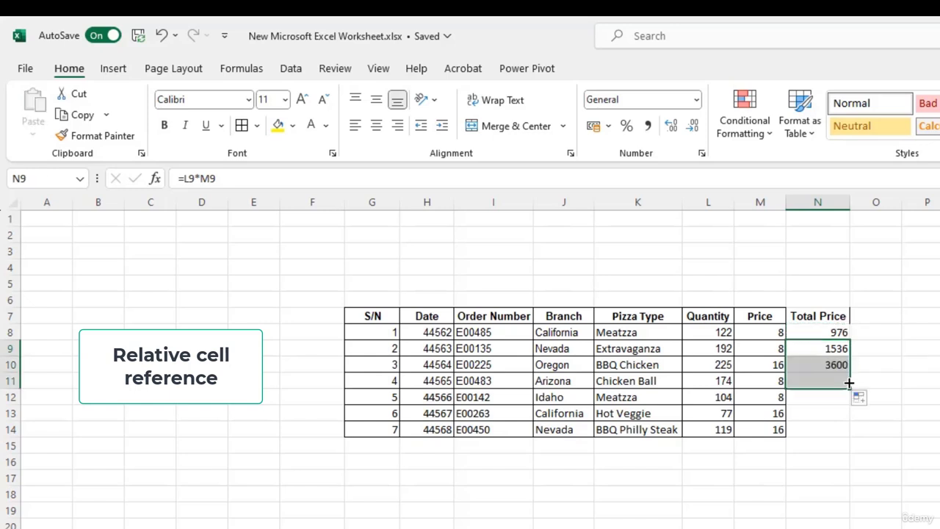
# - Fill the total price formula from N11 down to the last order in N14
pyautogui.click(808, 433)
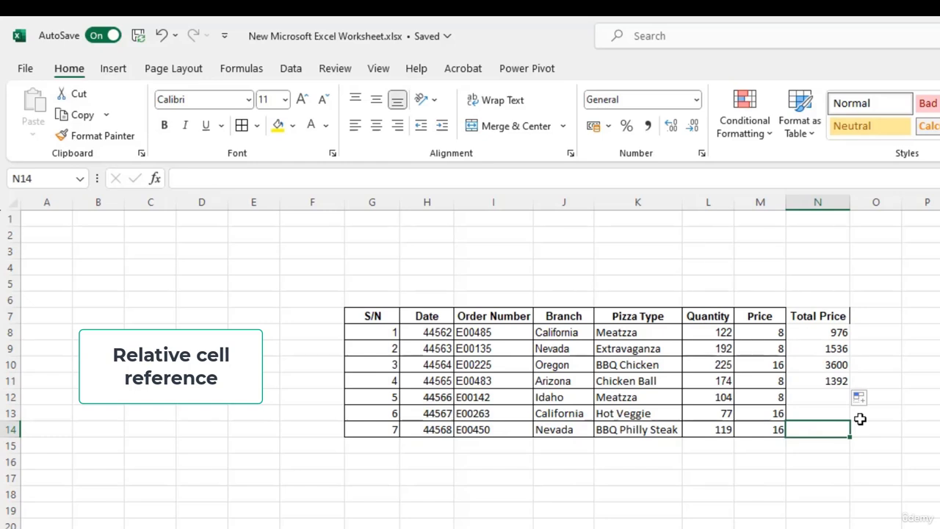
pyautogui.hotkey('shift', 'Up')
pyautogui.hotkey('shift', 'Up')
pyautogui.hotkey('shift', 'Up')
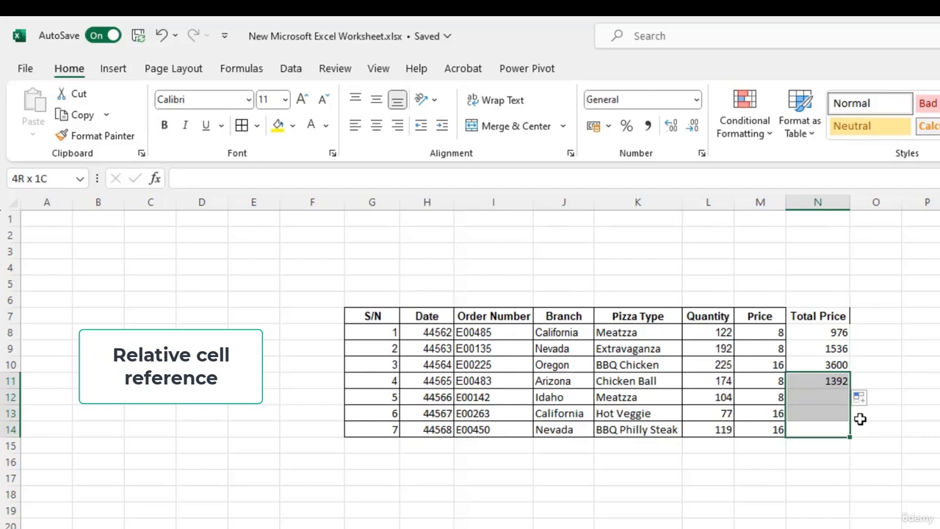
pyautogui.hotkey('ctrl', 'd')
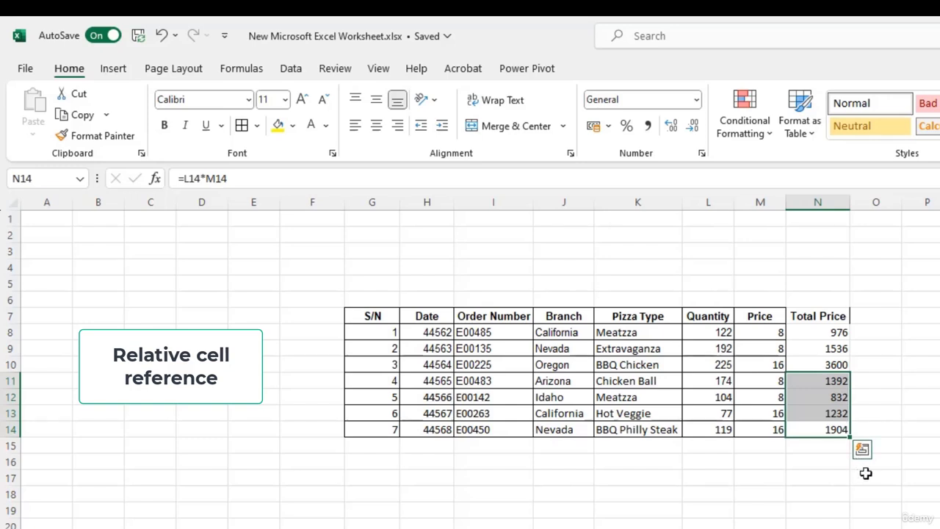
pyautogui.click(865, 381)
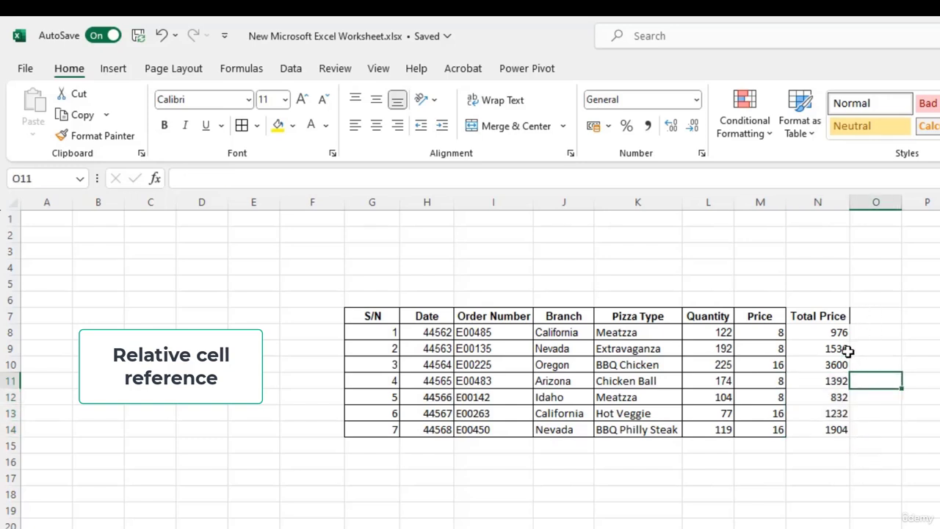
# - Check how the cell references change in the Total Price formulas from N8 down to N11
pyautogui.click(837, 333)
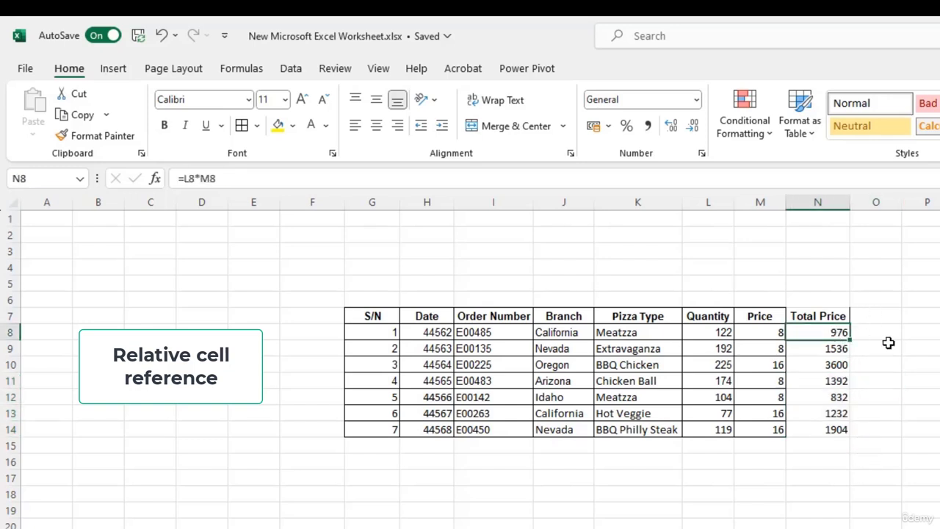
pyautogui.press('Down')
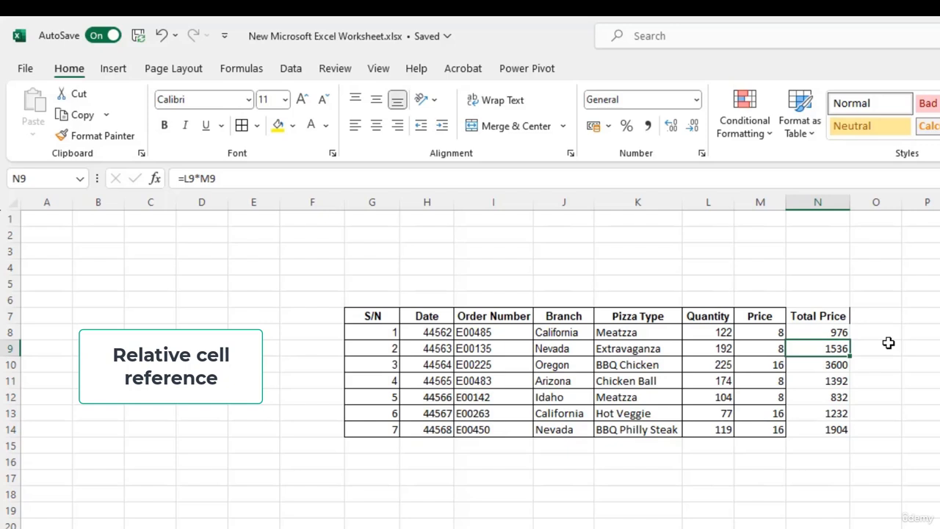
pyautogui.press('Down')
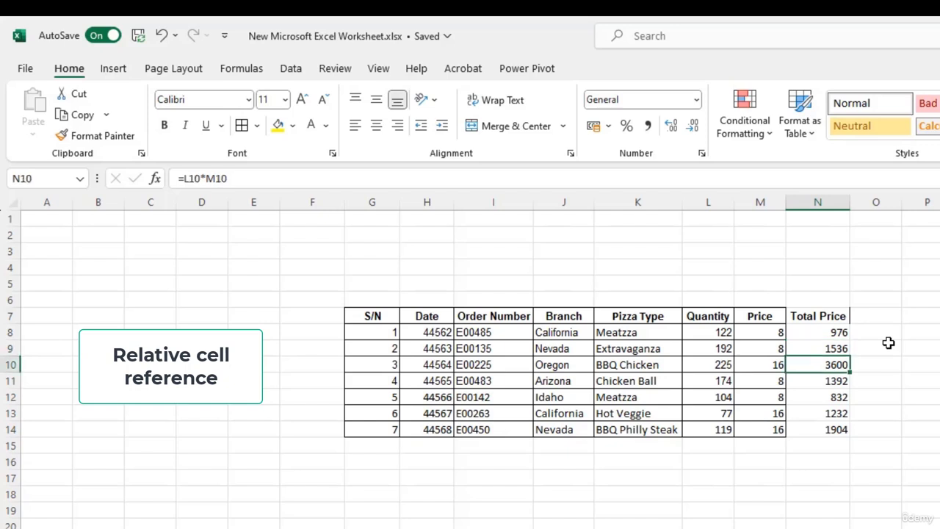
pyautogui.press('Down')
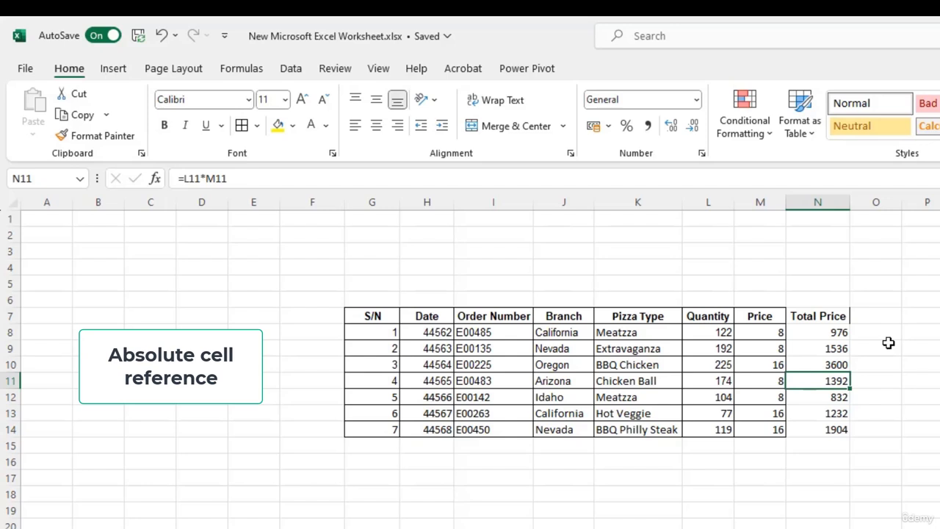
# - Examine how the cell references shift in the Total Price formulas from N8 down to N14
pyautogui.press('Down')
pyautogui.click(833, 334)
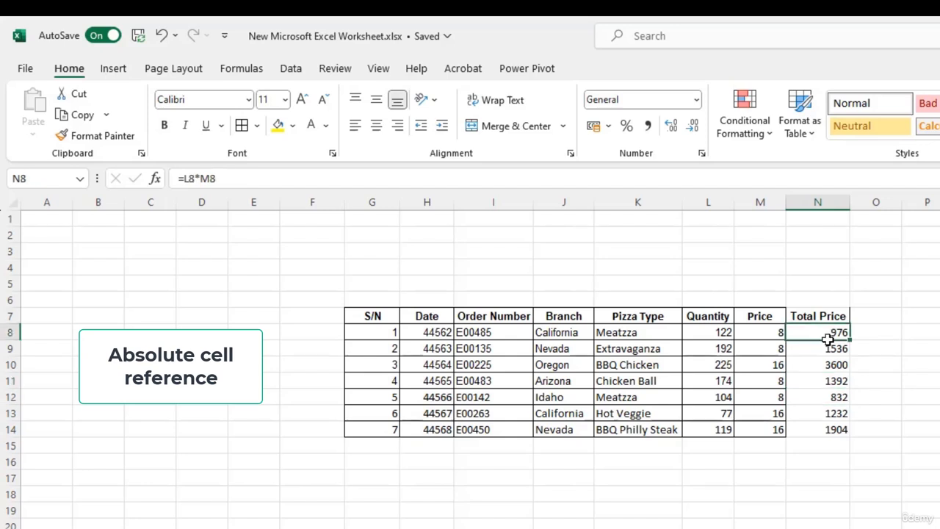
pyautogui.click(828, 341)
pyautogui.press('Down')
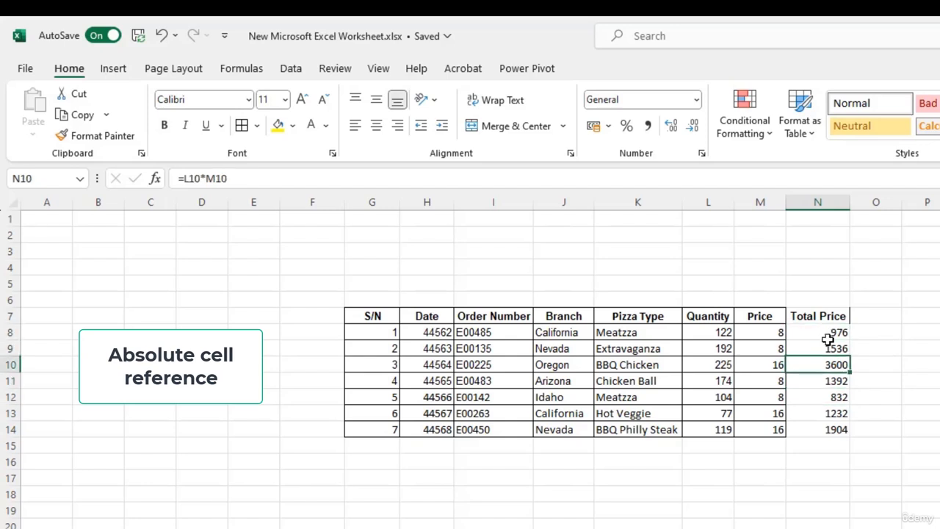
pyautogui.press('Down')
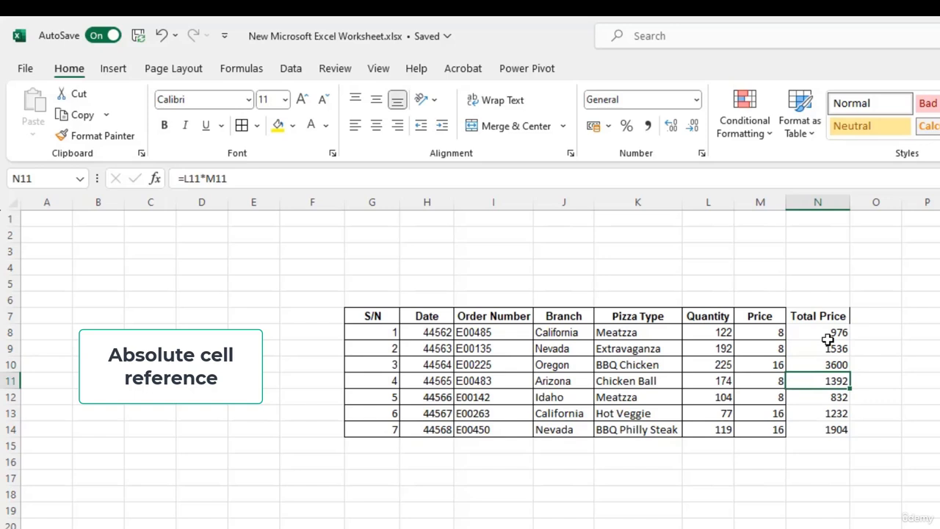
pyautogui.press('Down')
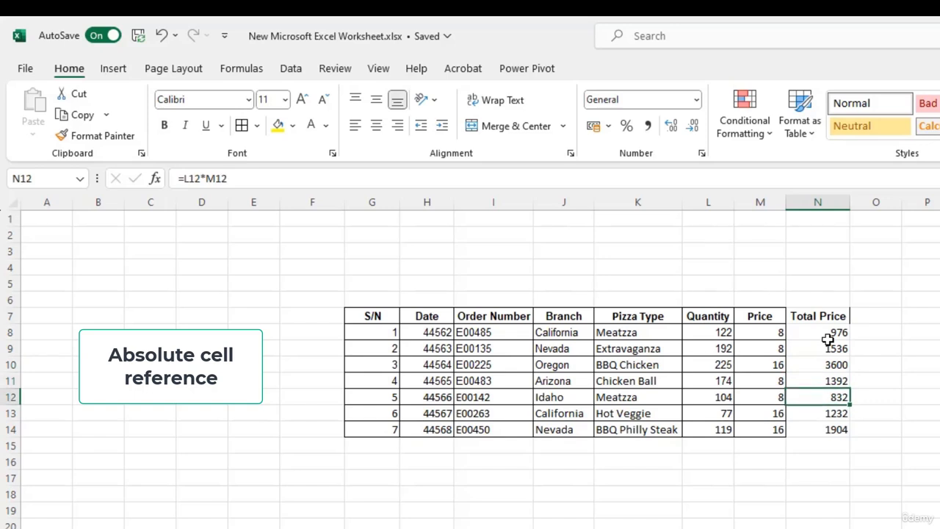
pyautogui.press('Down')
pyautogui.press('Down')
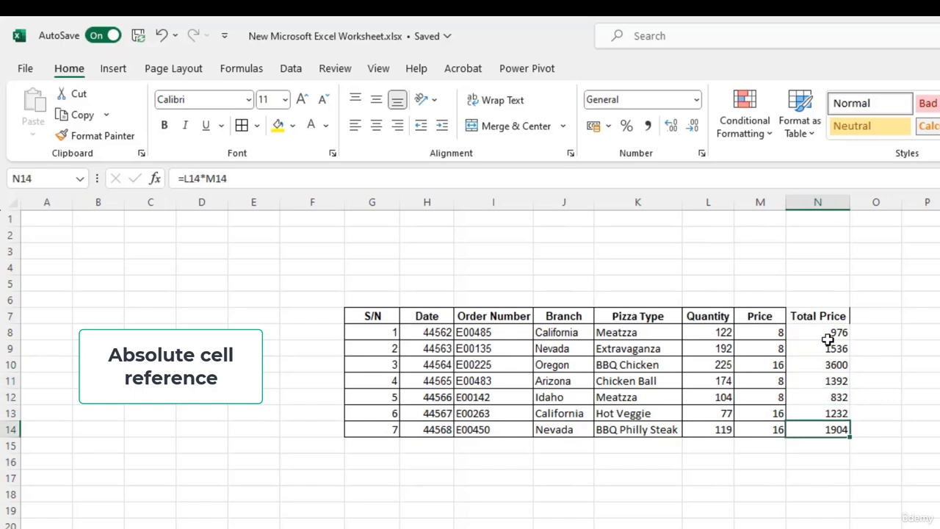
# - Make both references in the N8 total price formula absolute, so it reads =$L$8*$M$8
pyautogui.click(832, 333)
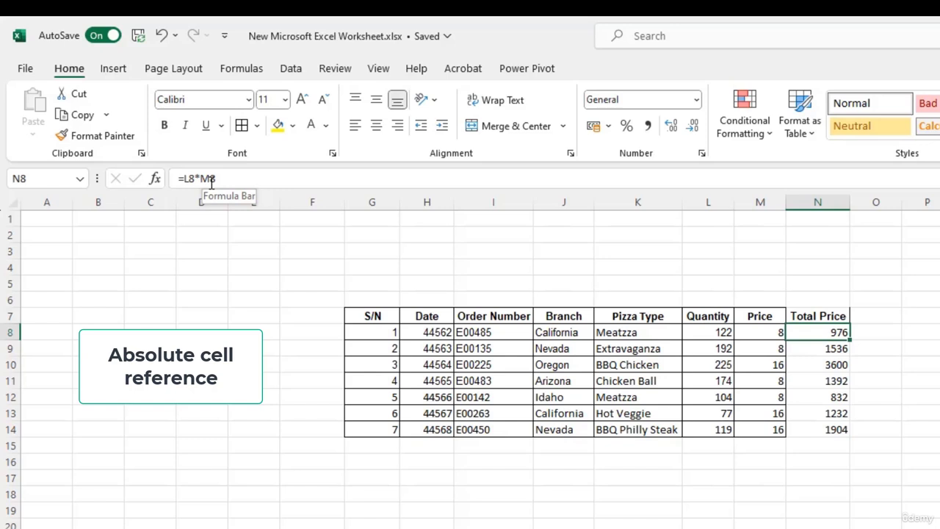
pyautogui.click(188, 180)
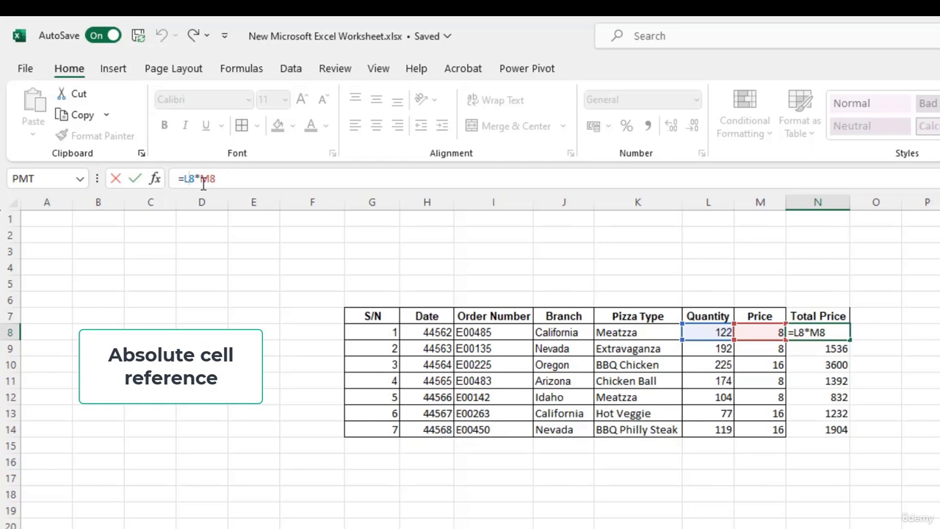
pyautogui.write('$')
pyautogui.press('BackSpace')
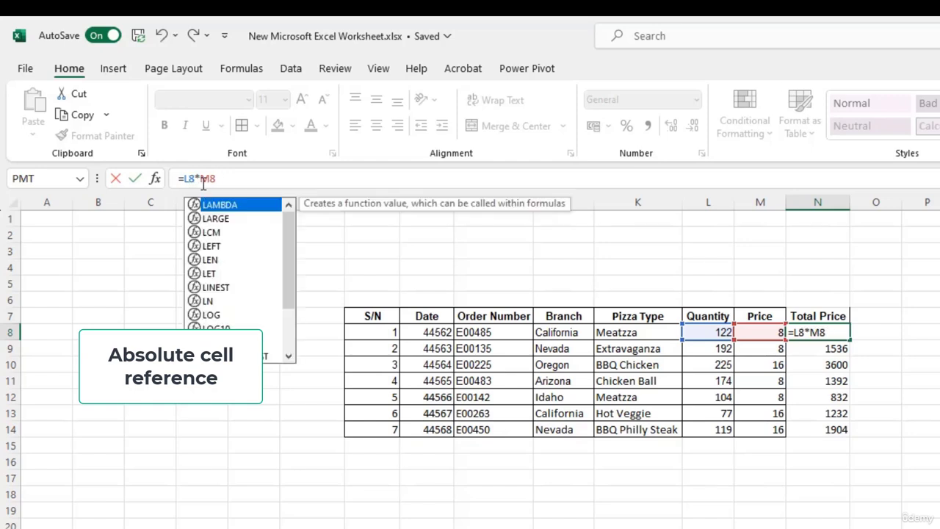
pyautogui.press('Left')
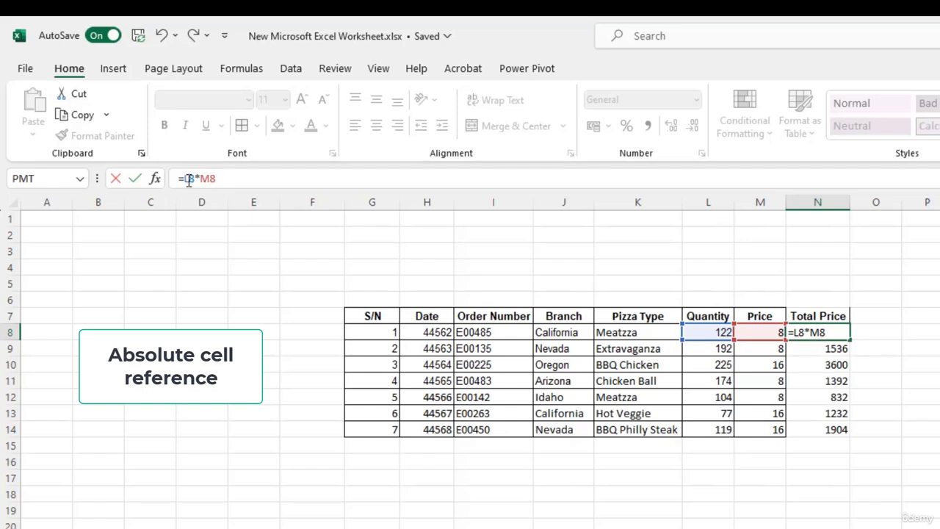
pyautogui.click(189, 179)
pyautogui.press('F4')
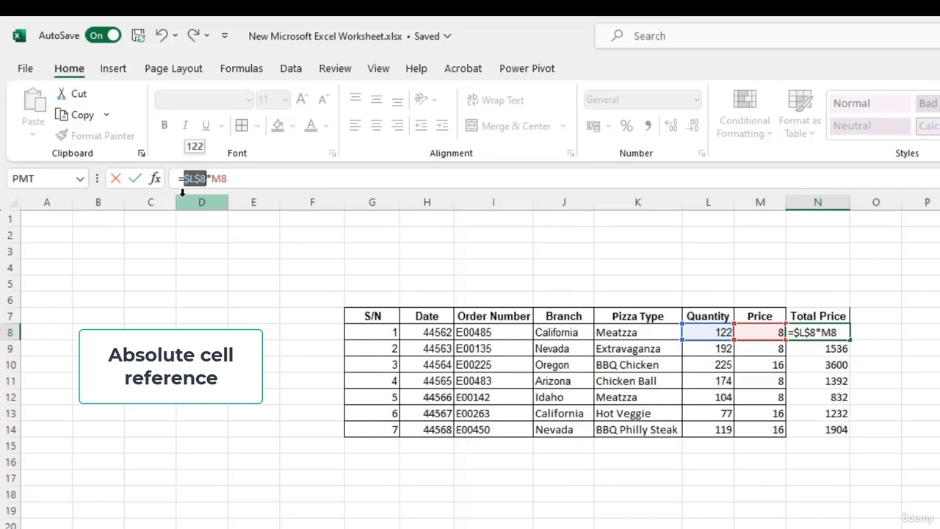
pyautogui.click(222, 180)
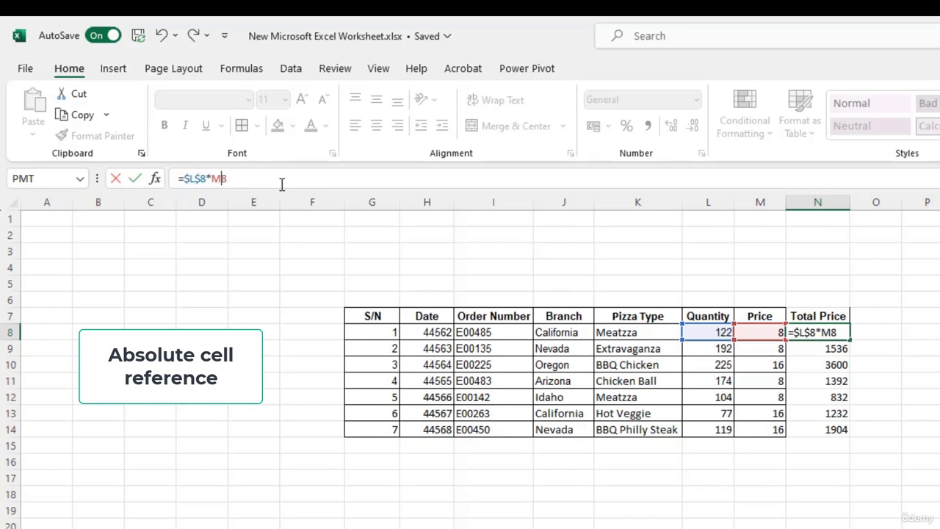
pyautogui.press('F4')
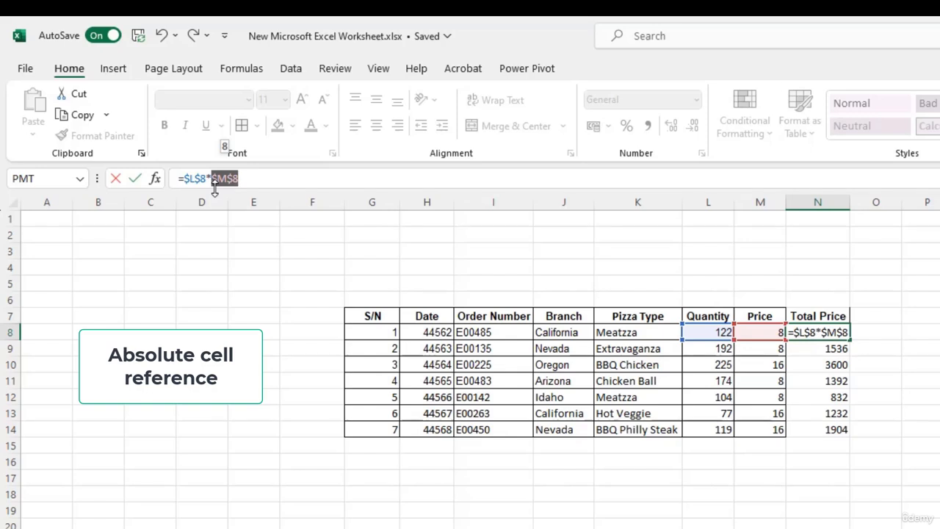
pyautogui.press('Return')
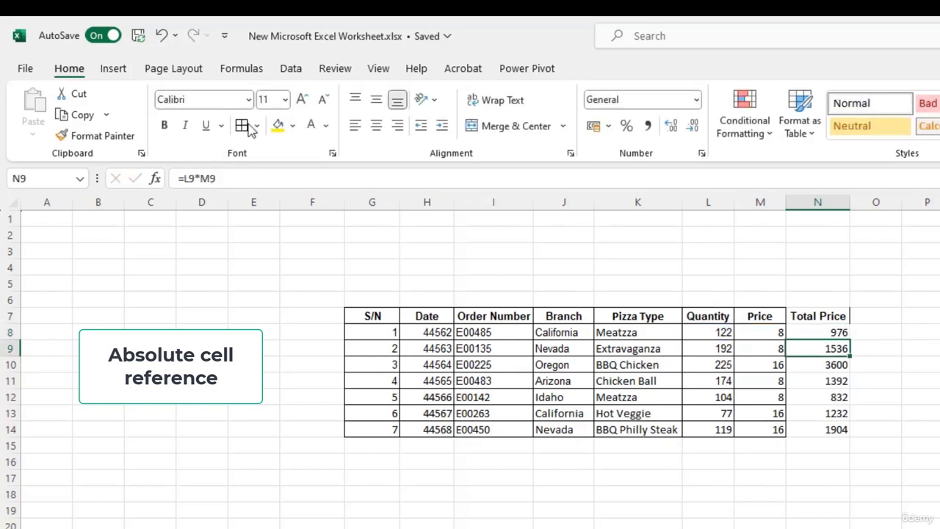
# - Fill the absolute-reference formula from N8 down through N14
pyautogui.click(834, 331)
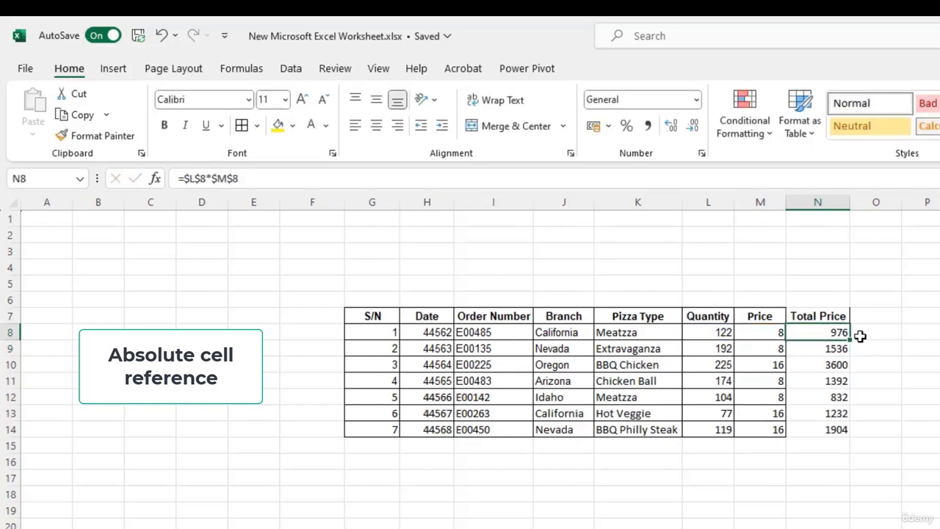
pyautogui.doubleClick(860, 336)
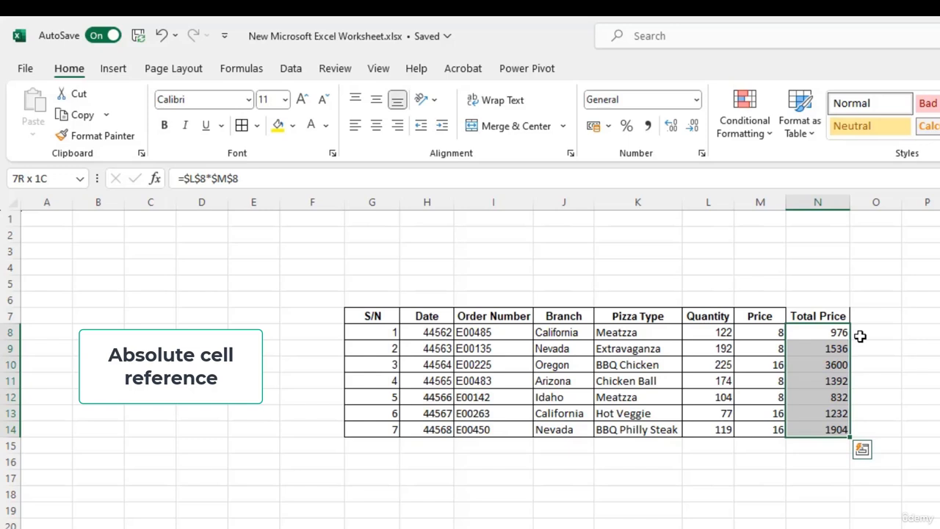
pyautogui.hotkey('ctrl', 'd')
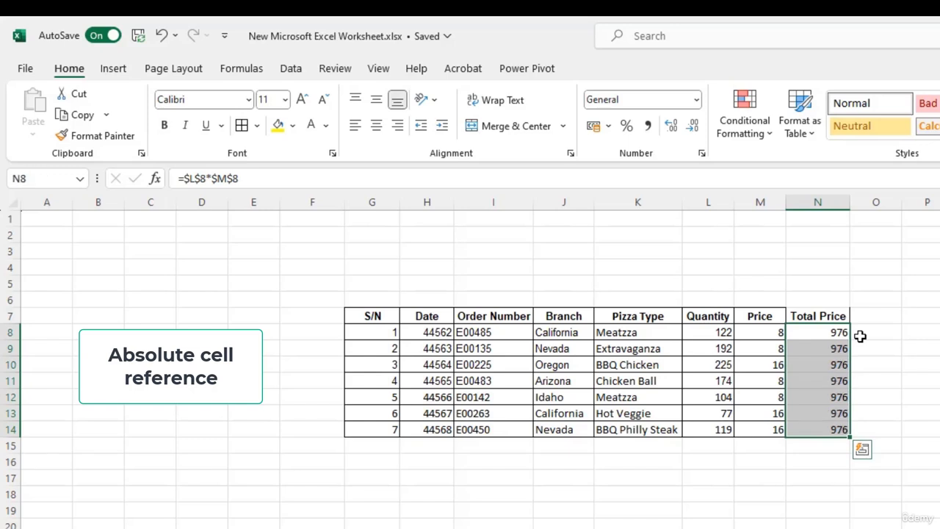
# - Compare the absolute-reference formulas in each Total Price cell from N8 down to N14
pyautogui.click(822, 332)
pyautogui.click(825, 349)
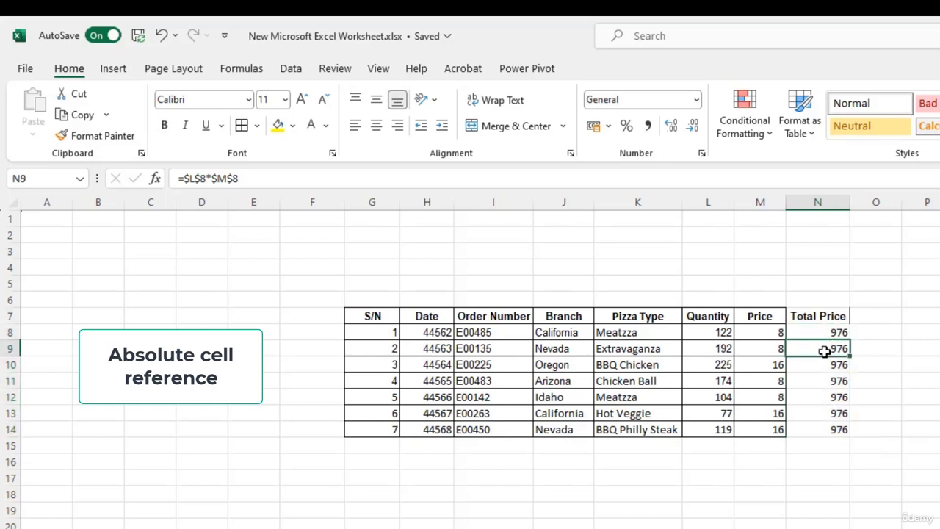
pyautogui.click(835, 332)
pyautogui.click(832, 349)
pyautogui.click(821, 364)
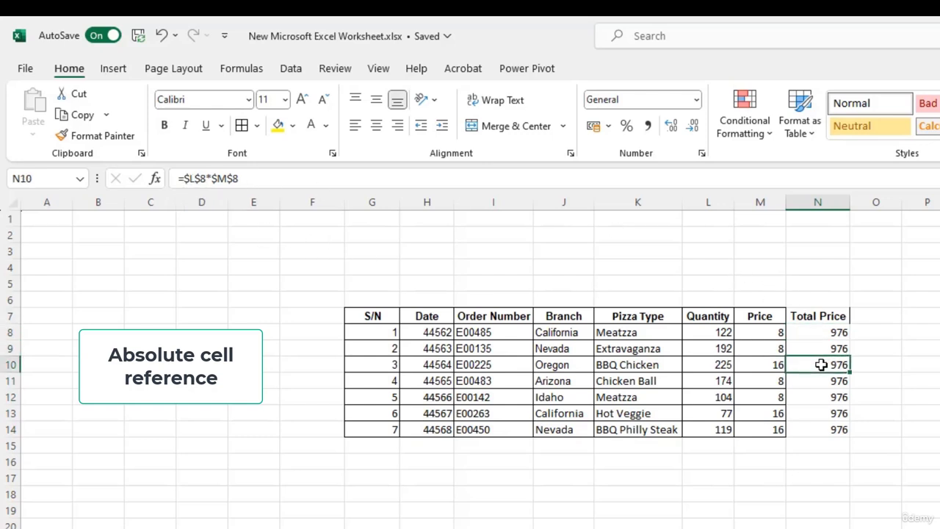
pyautogui.click(822, 381)
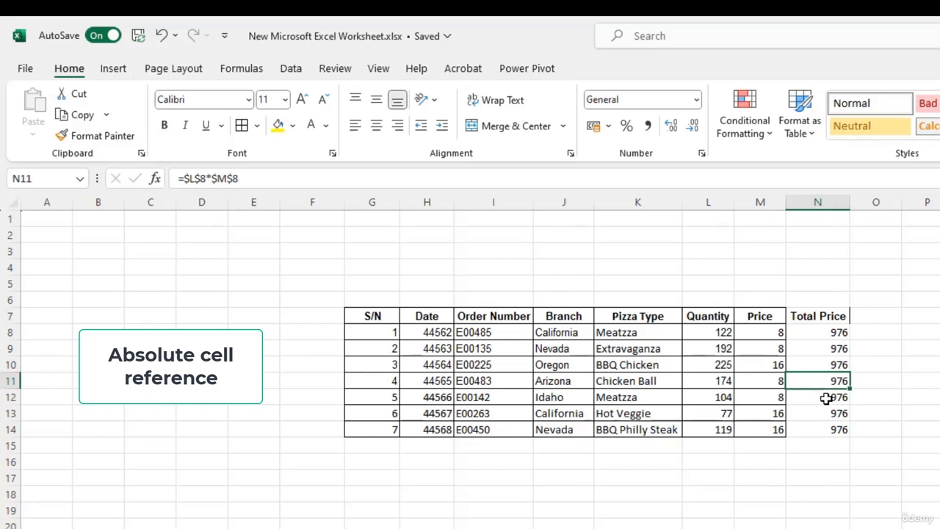
pyautogui.click(824, 398)
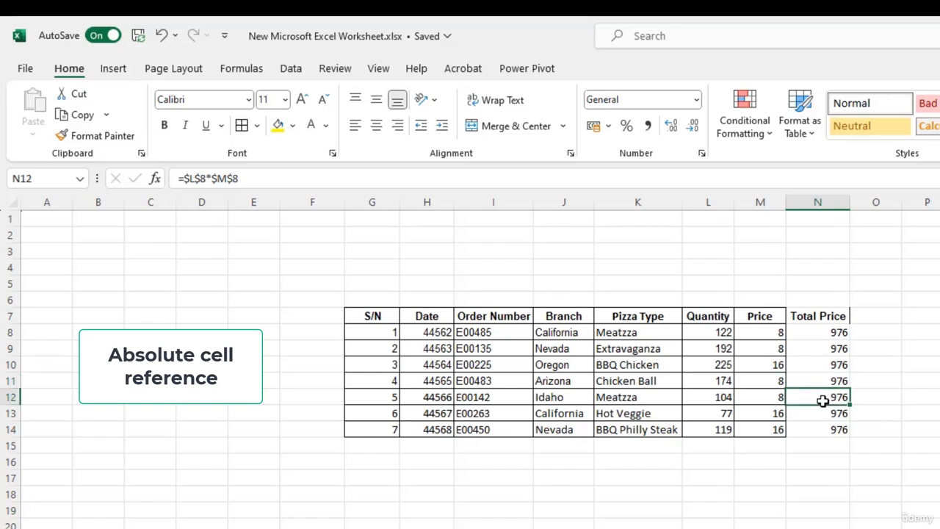
pyautogui.click(822, 412)
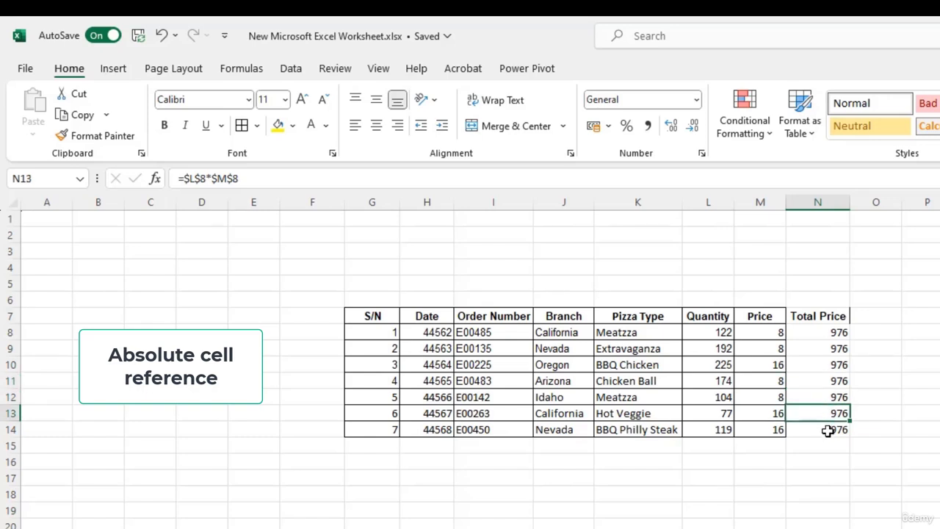
pyautogui.click(827, 431)
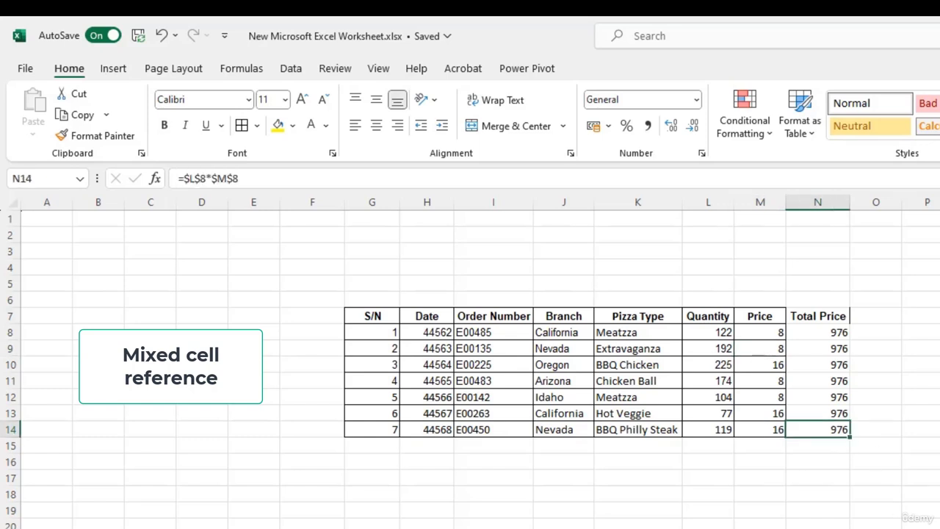
# - Undo the fill down the Total Price column and the absolute-reference edit in N8
pyautogui.hotkey('ctrl', 'z')
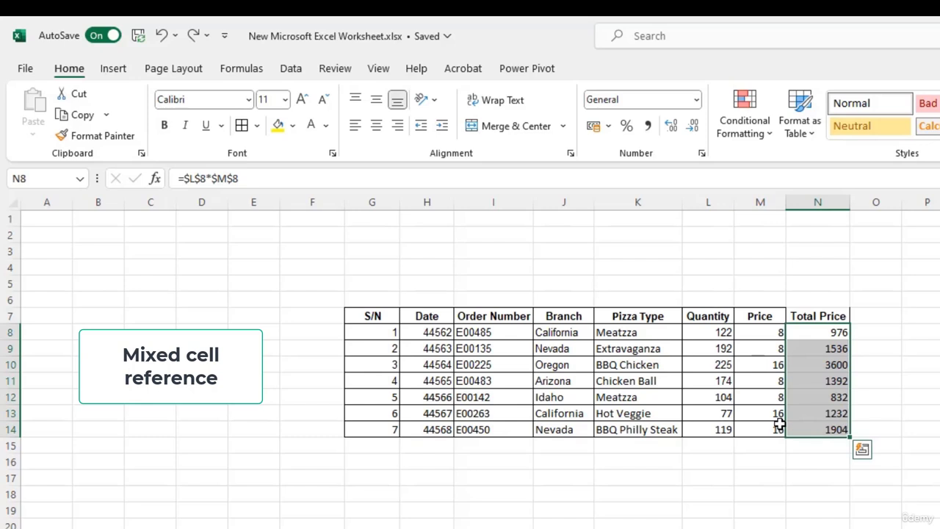
pyautogui.click(830, 331)
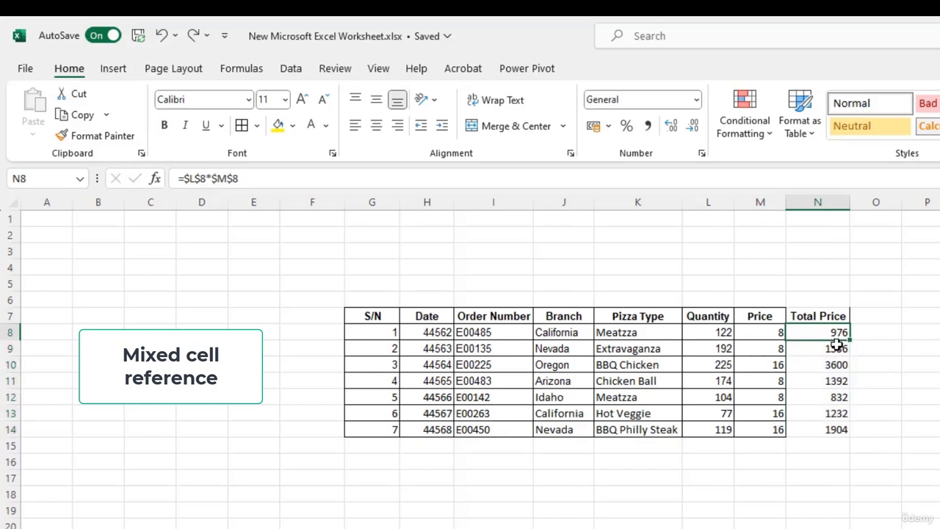
pyautogui.hotkey('ctrl', 'z')
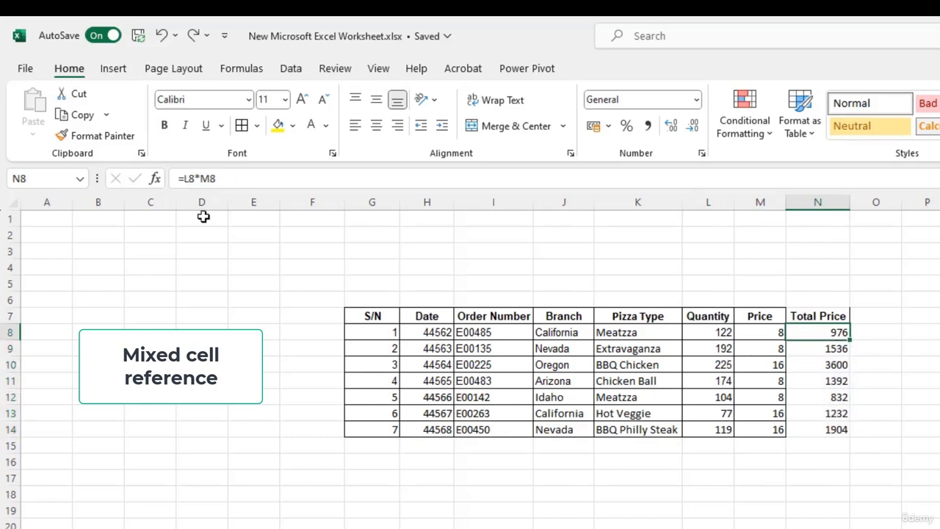
pyautogui.click(219, 179)
pyautogui.moveTo(219, 179); pyautogui.dragTo(178, 179)
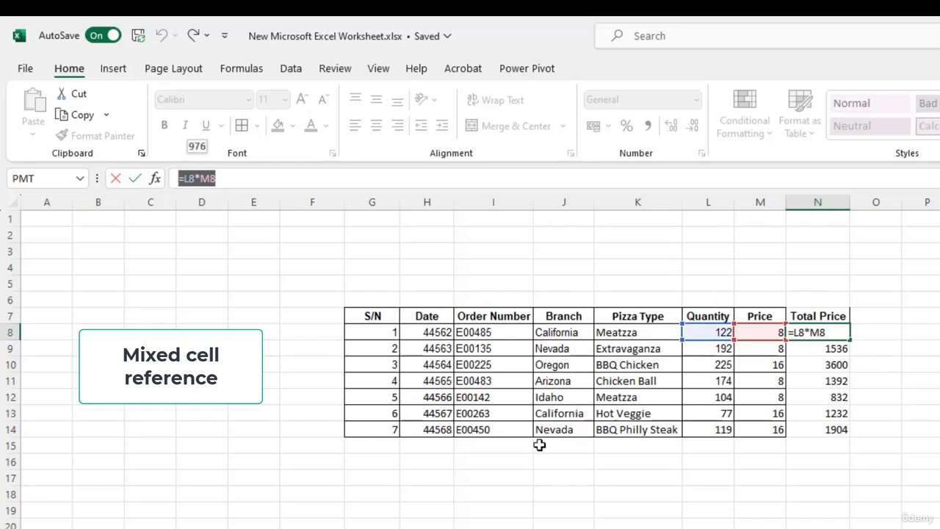
pyautogui.write('=')
pyautogui.click(768, 384)
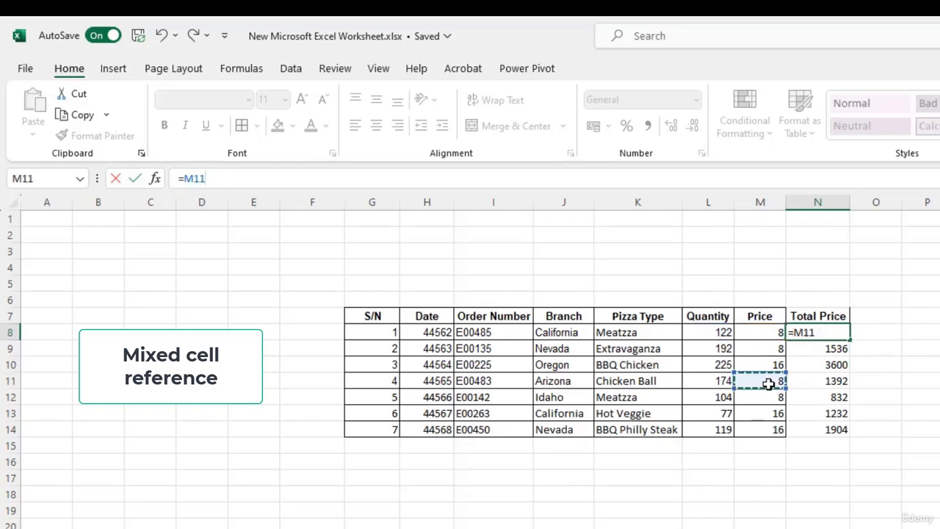
pyautogui.press('Escape')
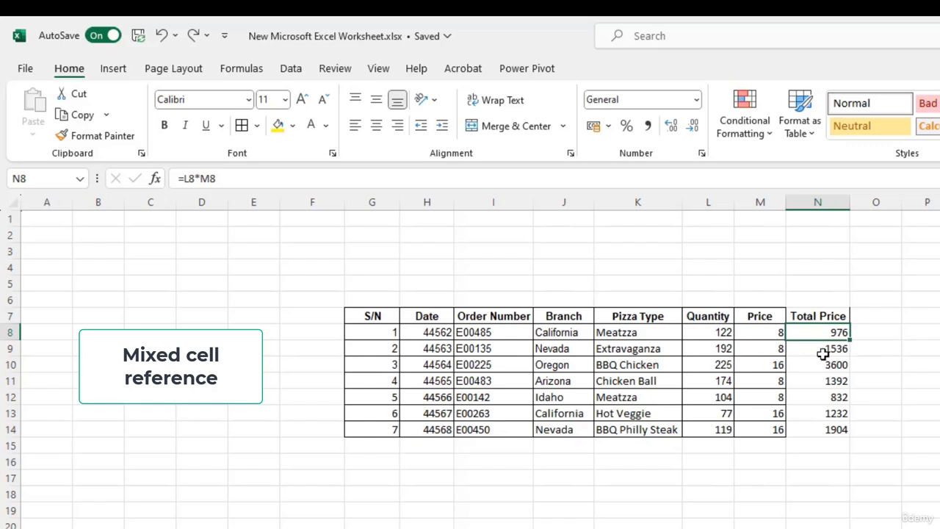
# - Clear the prices in M9:M14, keeping only the first order's price in M8
pyautogui.click(773, 351)
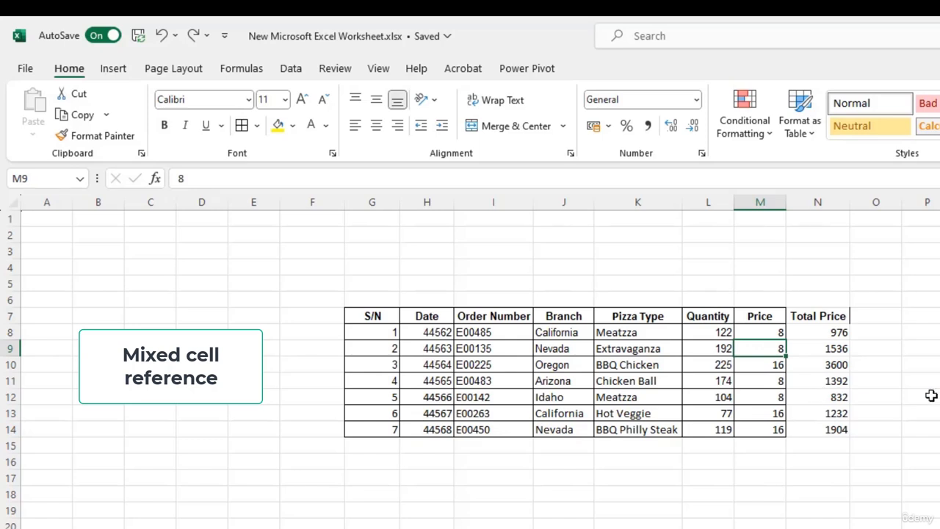
pyautogui.hotkey('shift', 'Down')
pyautogui.hotkey('shift', 'Down')
pyautogui.hotkey('shift', 'Down')
pyautogui.hotkey('shift', 'Down')
pyautogui.hotkey('shift', 'Down')
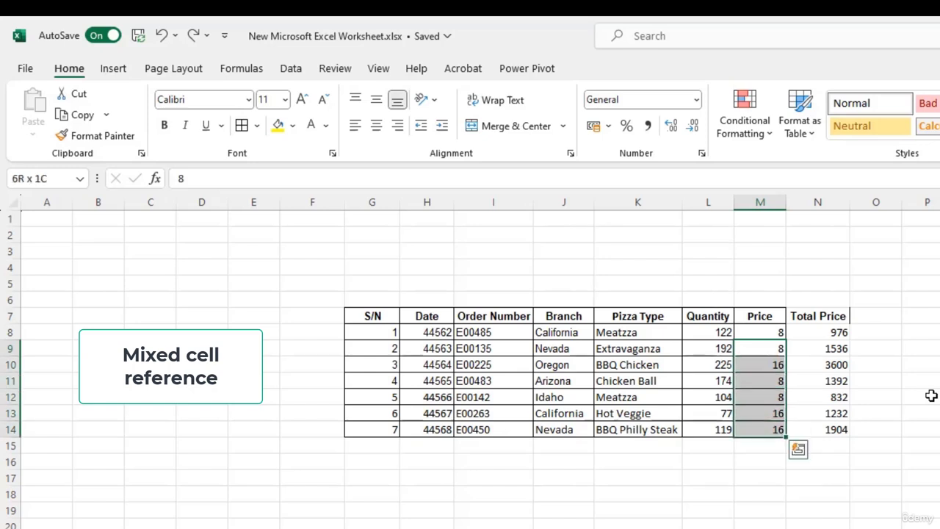
pyautogui.press('Delete')
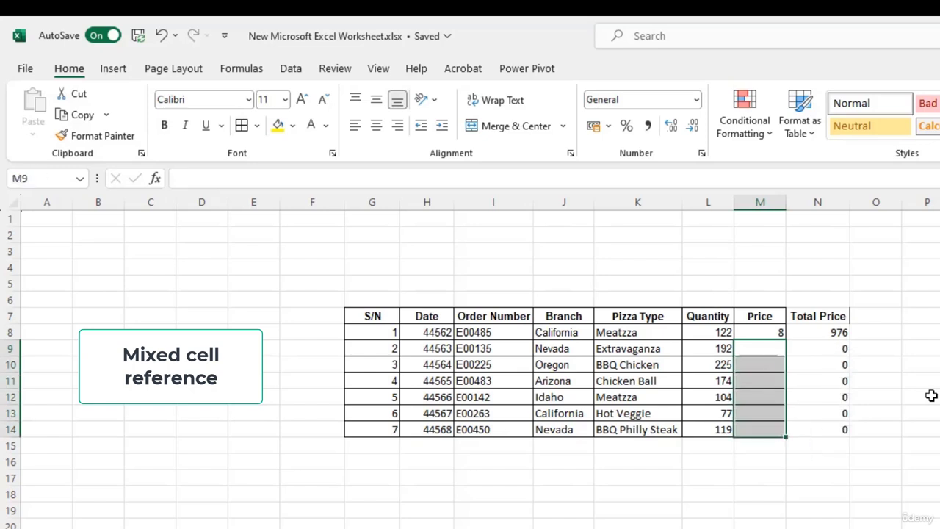
# - Review the first order's price in M8, its quantity in L8 and its total price formula in N8
pyautogui.press('Up')
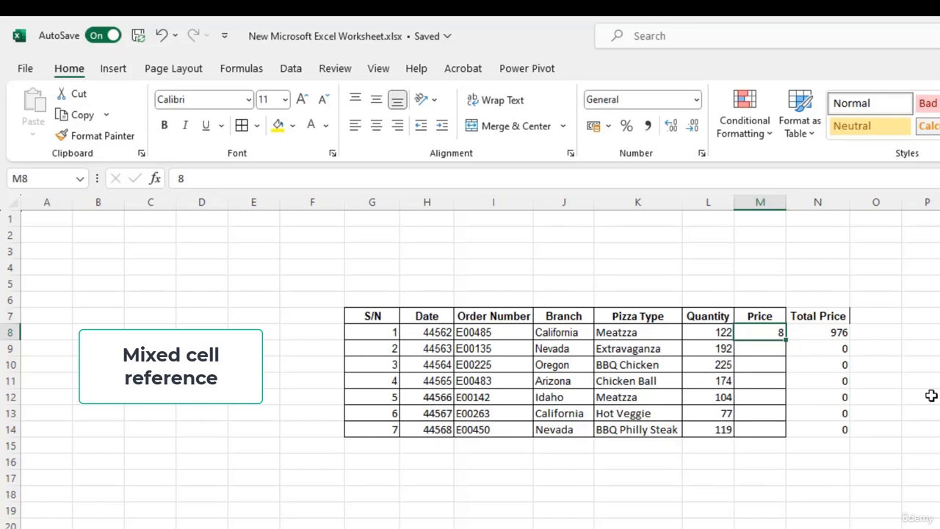
pyautogui.press('Left')
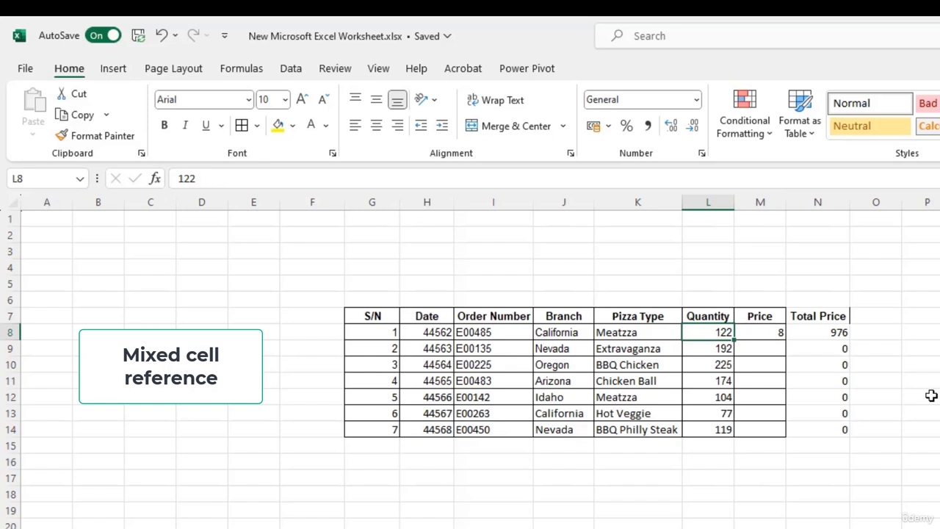
pyautogui.press('Right')
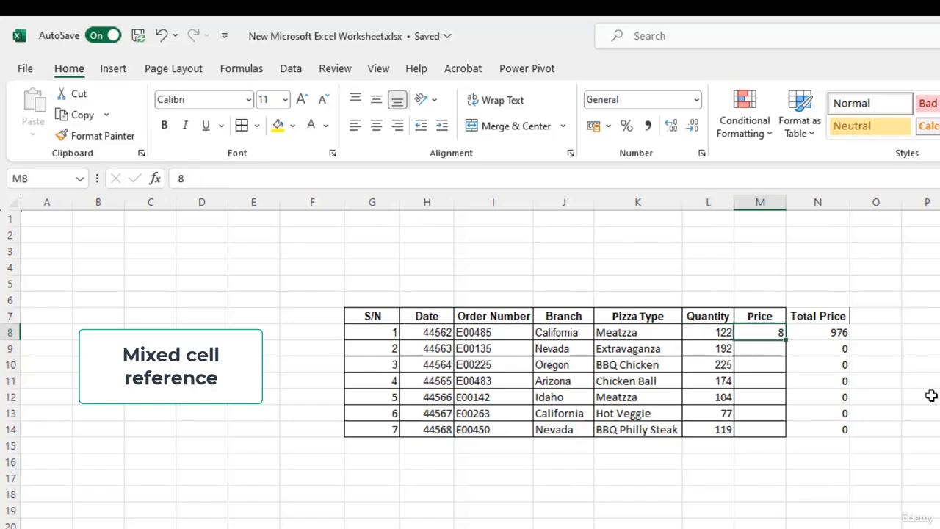
pyautogui.click(808, 332)
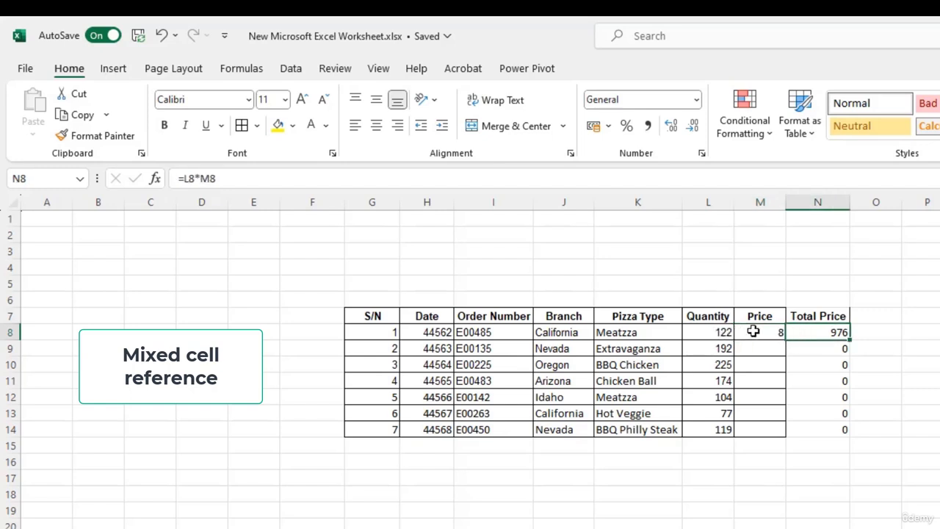
# - Cycle the M8 reference in N8's formula through its absolute, mixed and relative forms, and enter it as =L8*$M$8
pyautogui.click(819, 351)
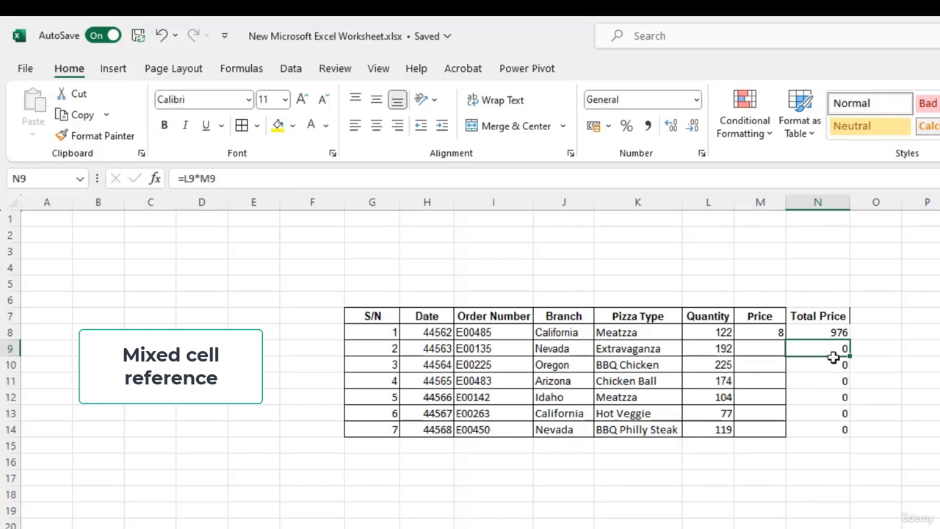
pyautogui.click(832, 333)
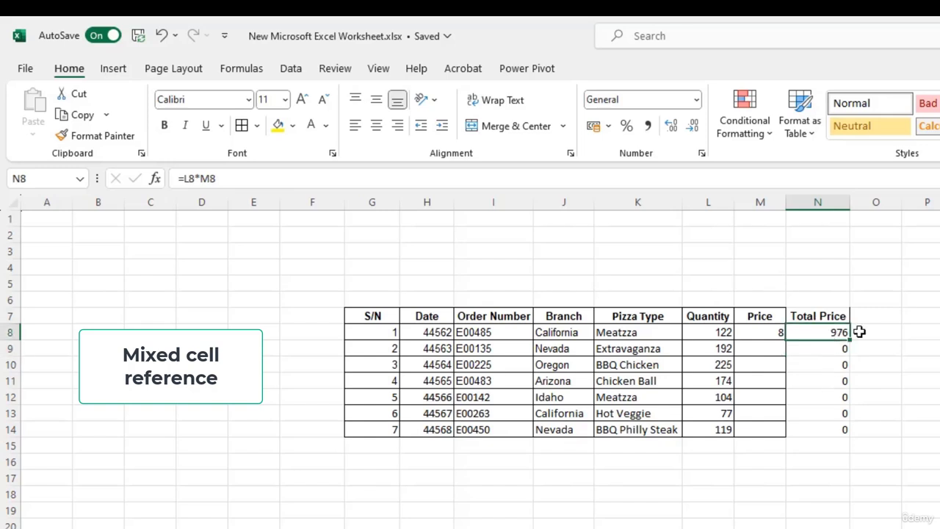
pyautogui.click(209, 180)
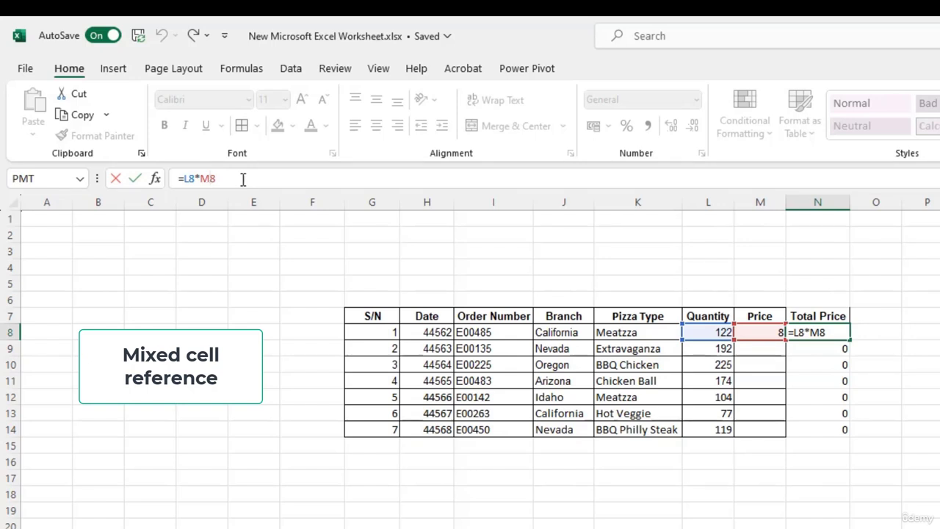
pyautogui.press('F4')
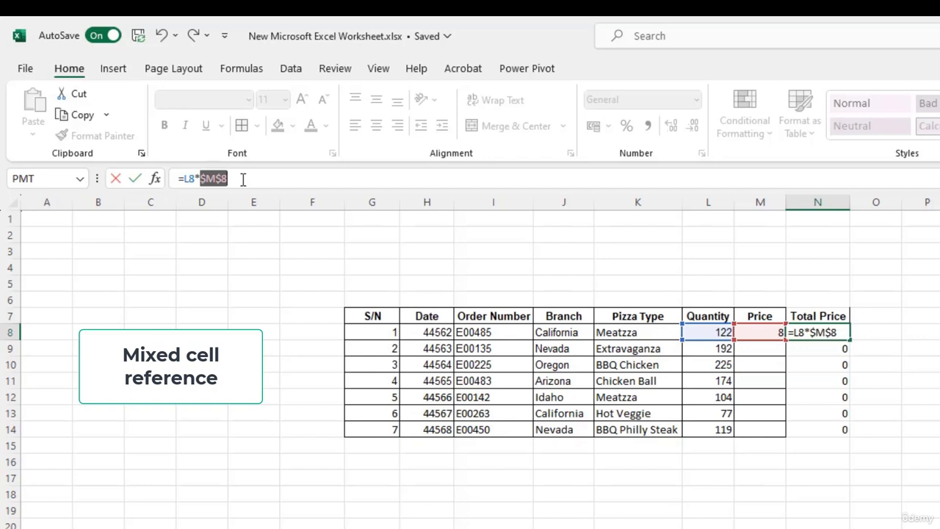
pyautogui.press('F4')
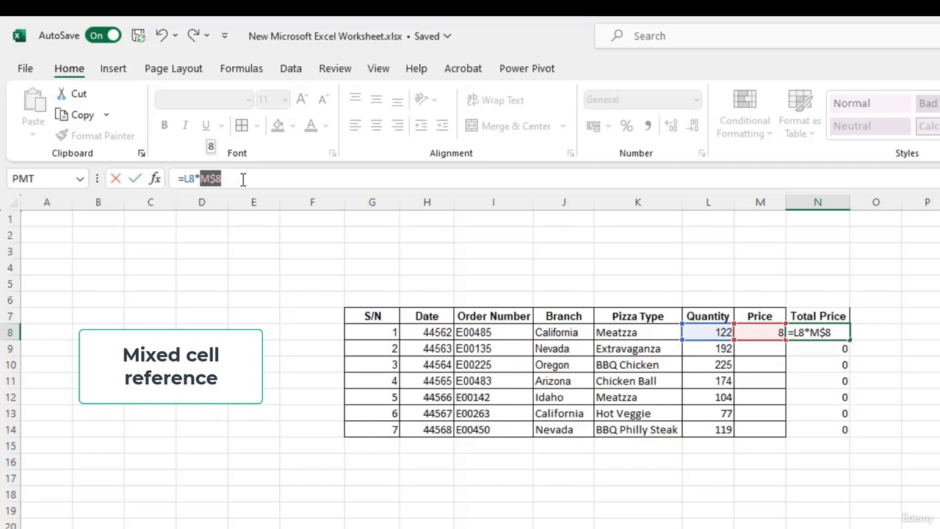
pyautogui.press('F4')
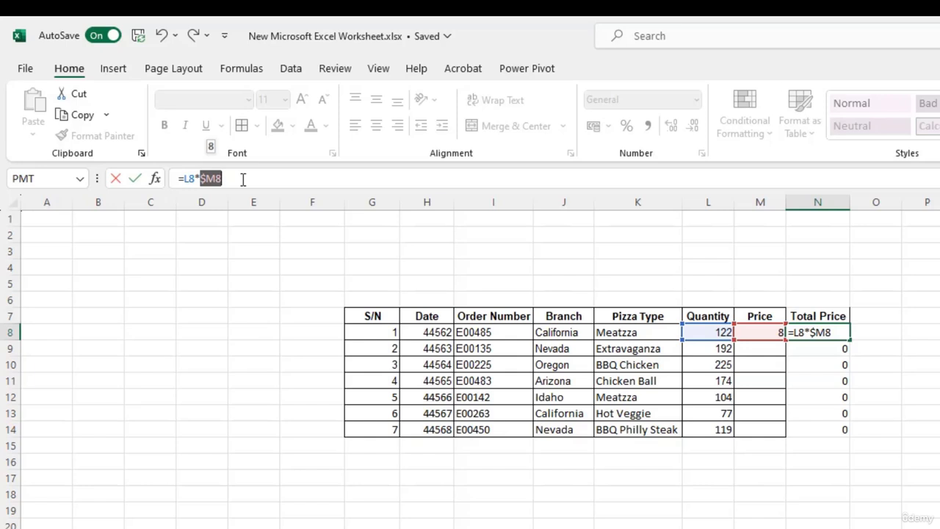
pyautogui.press('F4')
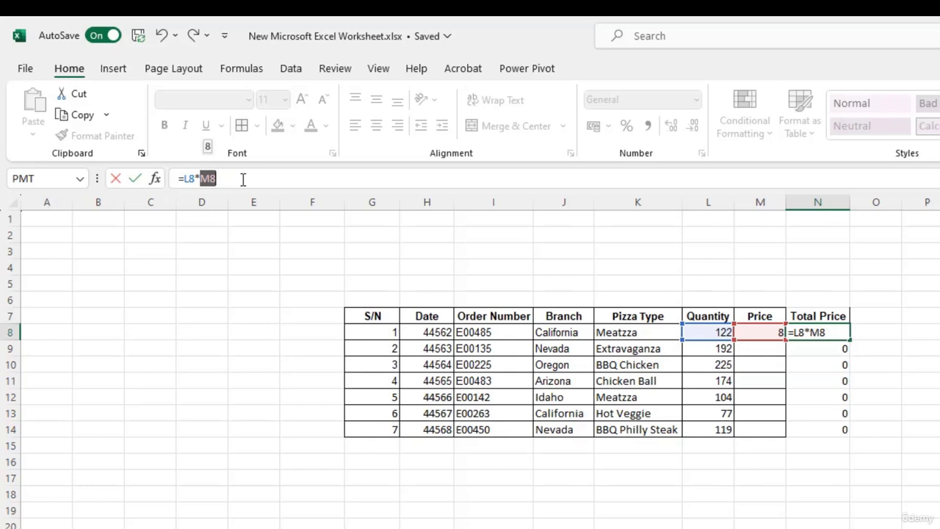
pyautogui.press('F4')
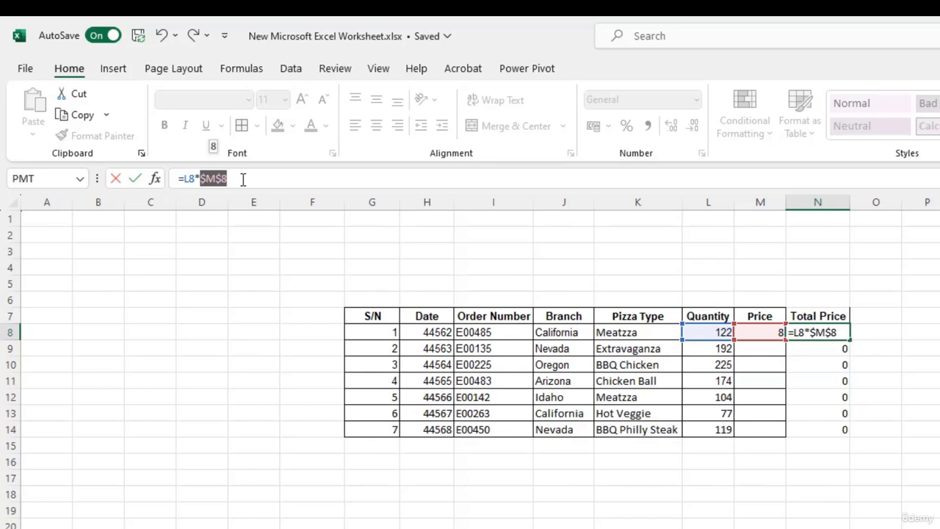
pyautogui.press('Return')
# - Fill the N8 formula =L8*$M$8 down the Total Price column through N14
pyautogui.press('Up')
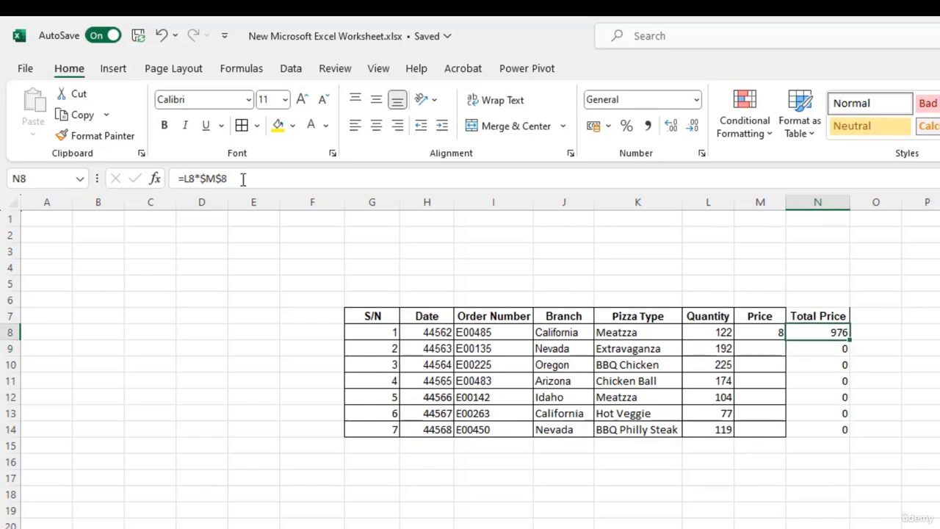
pyautogui.hotkey('ctrl', 'shift', 'Down')
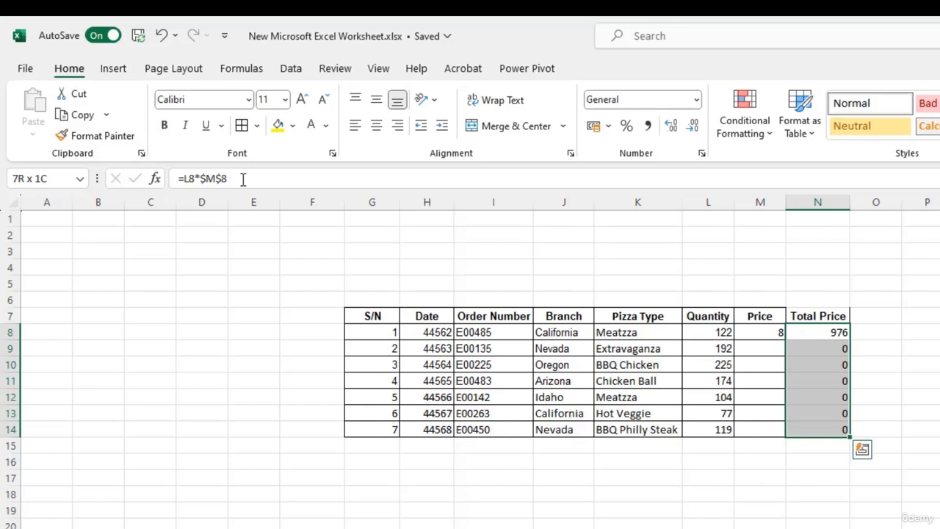
pyautogui.hotkey('ctrl', 'd')
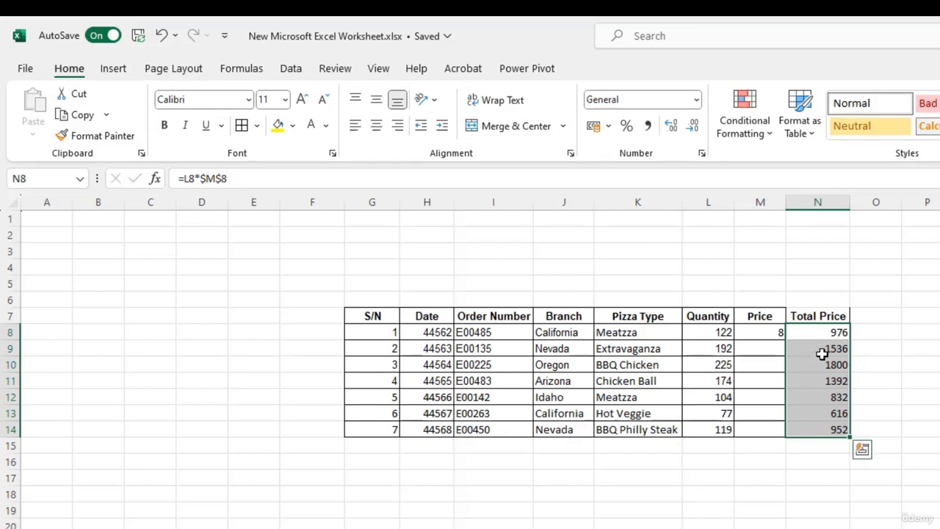
# - Compare the quantity and price references in the Total Price formulas from N8 down to N12
pyautogui.click(841, 333)
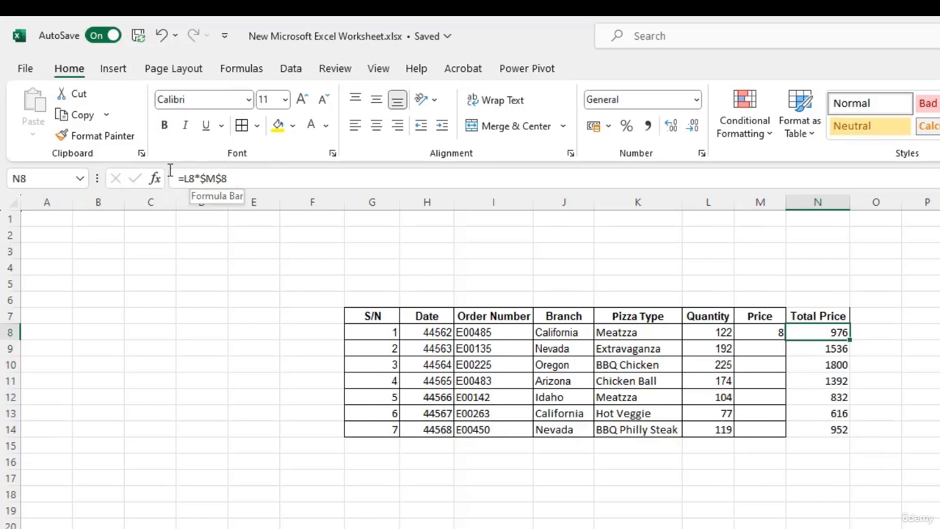
pyautogui.click(837, 349)
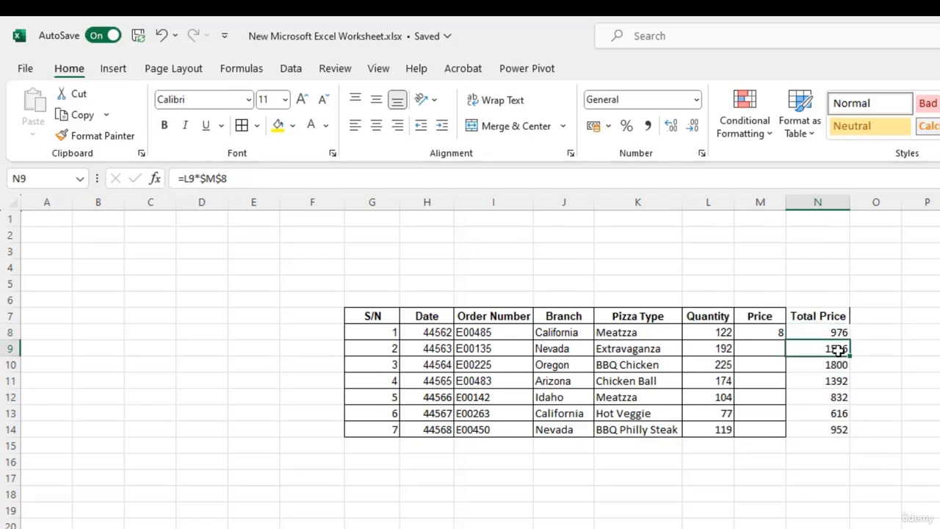
pyautogui.click(837, 364)
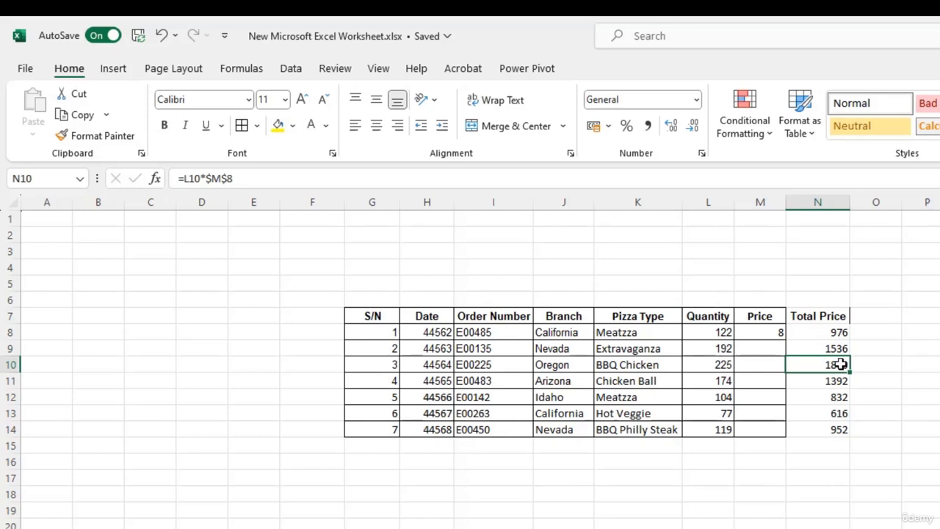
pyautogui.click(835, 381)
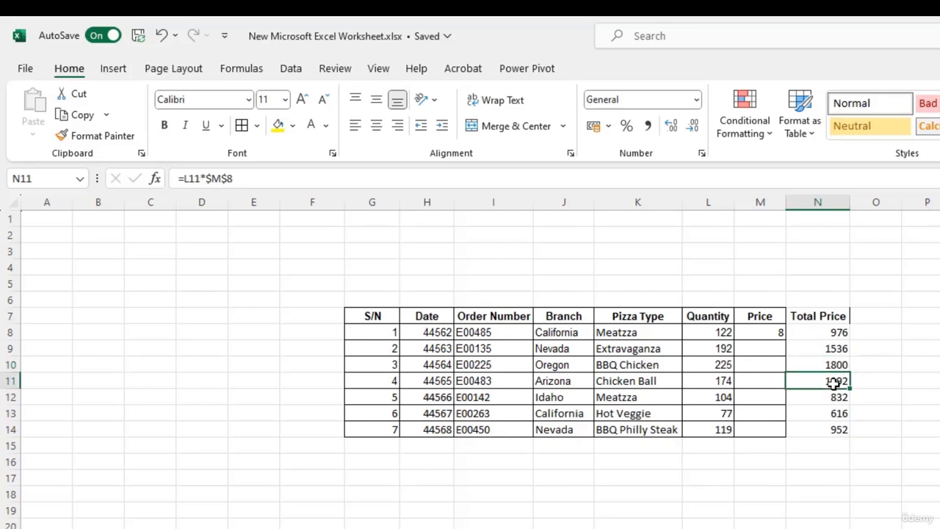
pyautogui.click(837, 397)
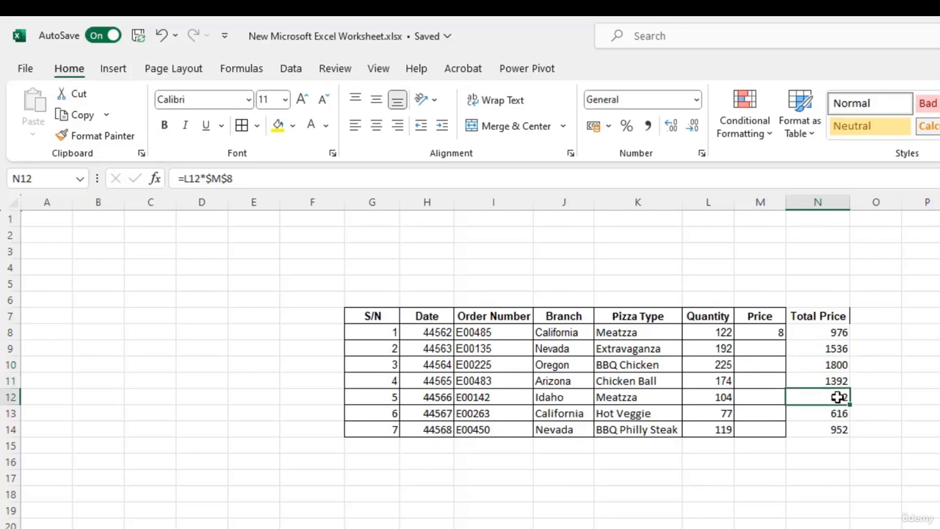